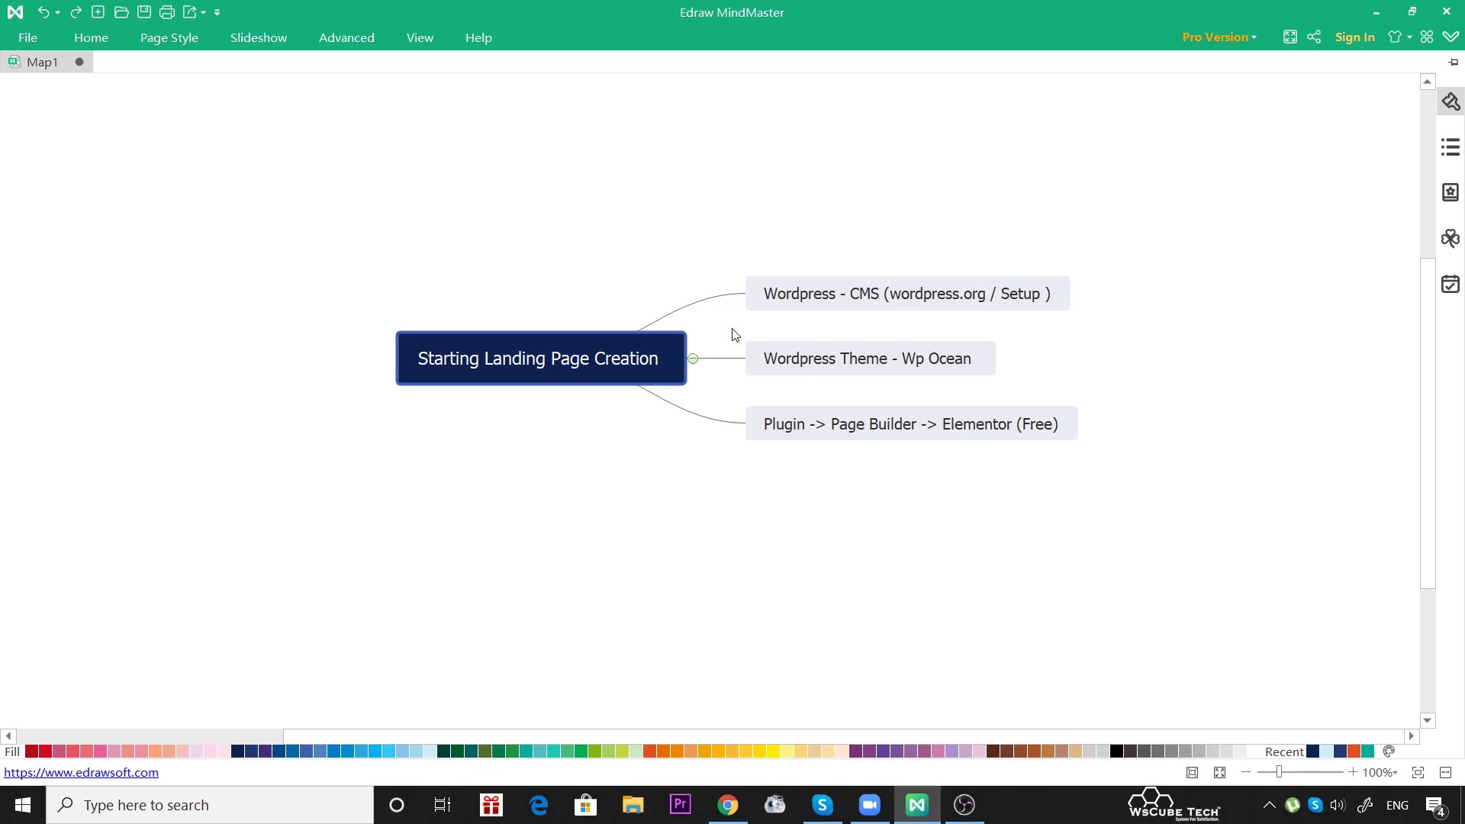
- Review the landing page plan in the mind map and check the site's home page and footer theme credit in Chrome
{"action": "left_click", "coordinate": [956, 376]}
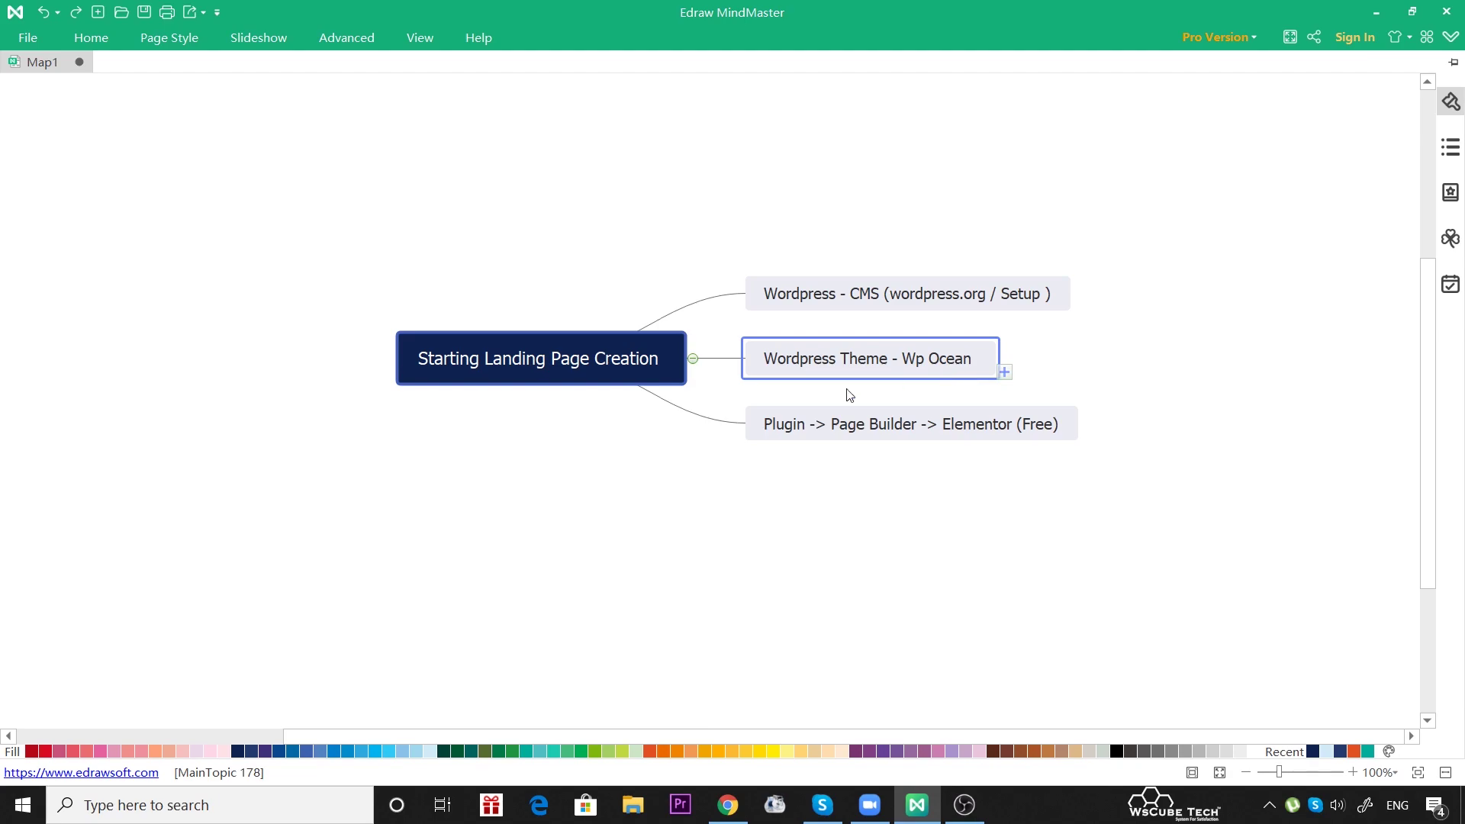
{"action": "left_click_drag", "start_coordinate": [751, 397], "coordinate": [1093, 478]}
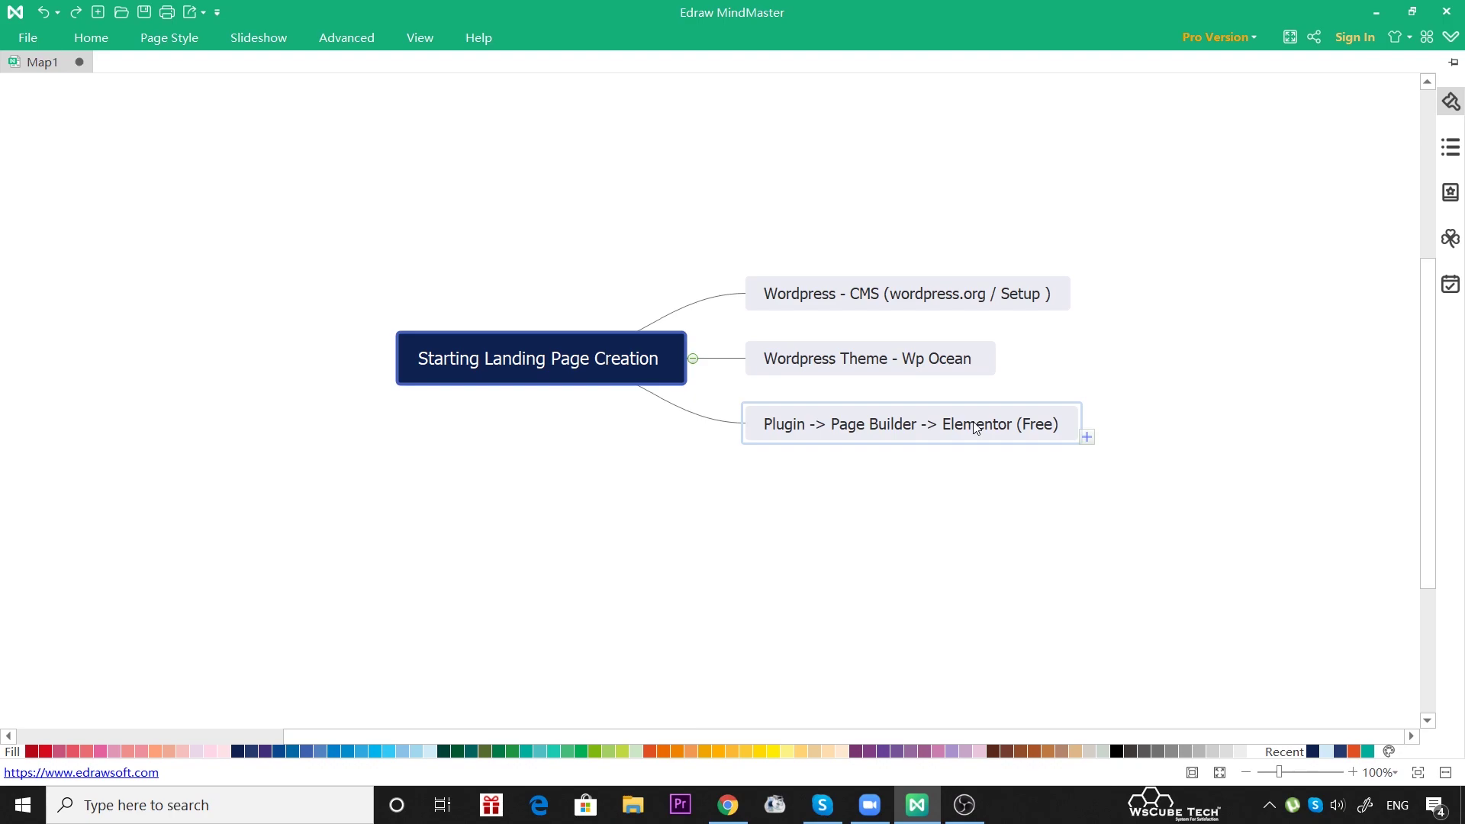
{"action": "left_click", "coordinate": [728, 805]}
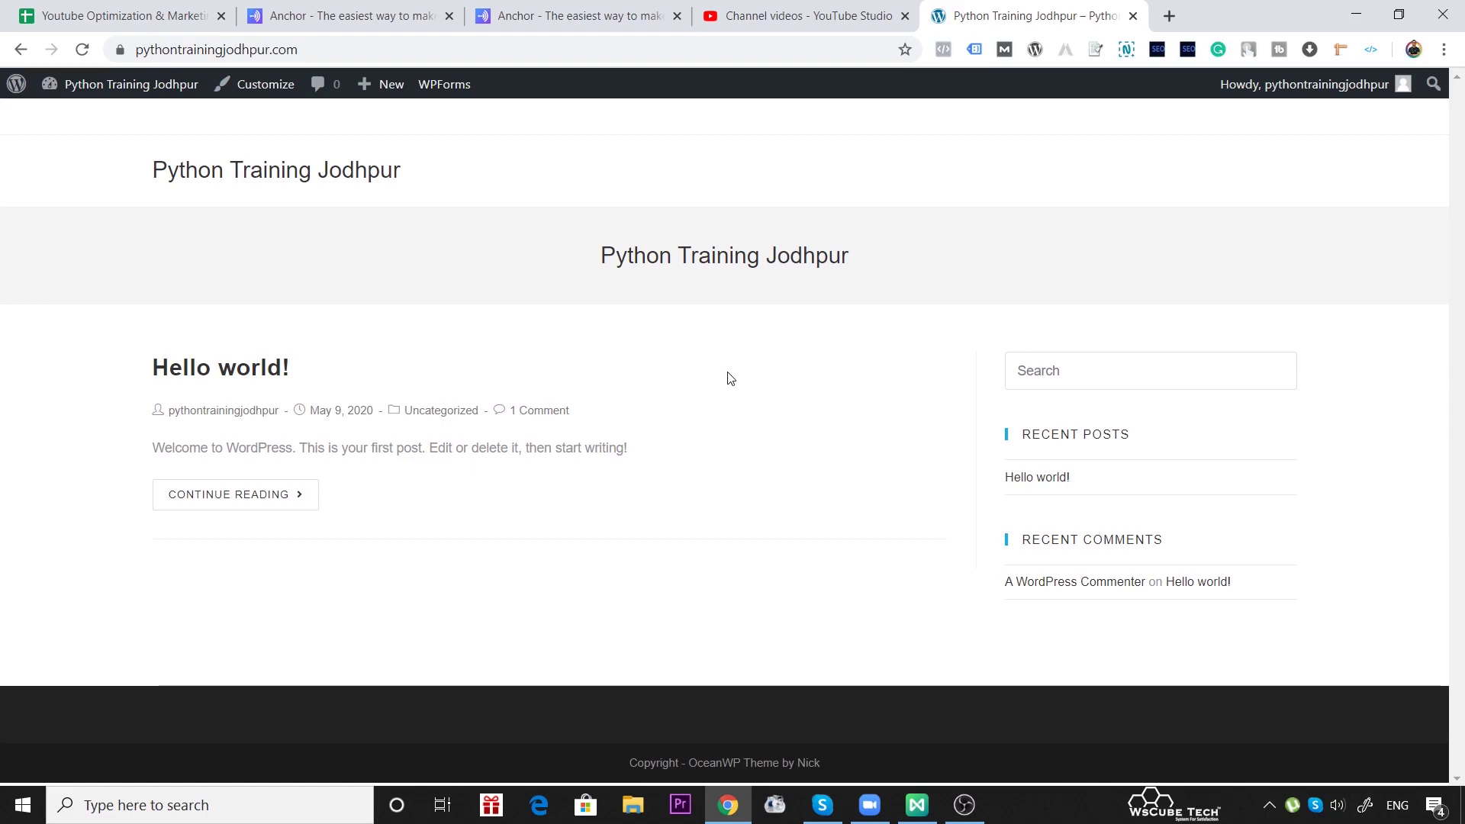
{"action": "scroll", "coordinate": [728, 377], "scroll_direction": "up", "scroll_amount": 5}
{"action": "scroll", "coordinate": [729, 378], "scroll_direction": "down", "scroll_amount": 2}
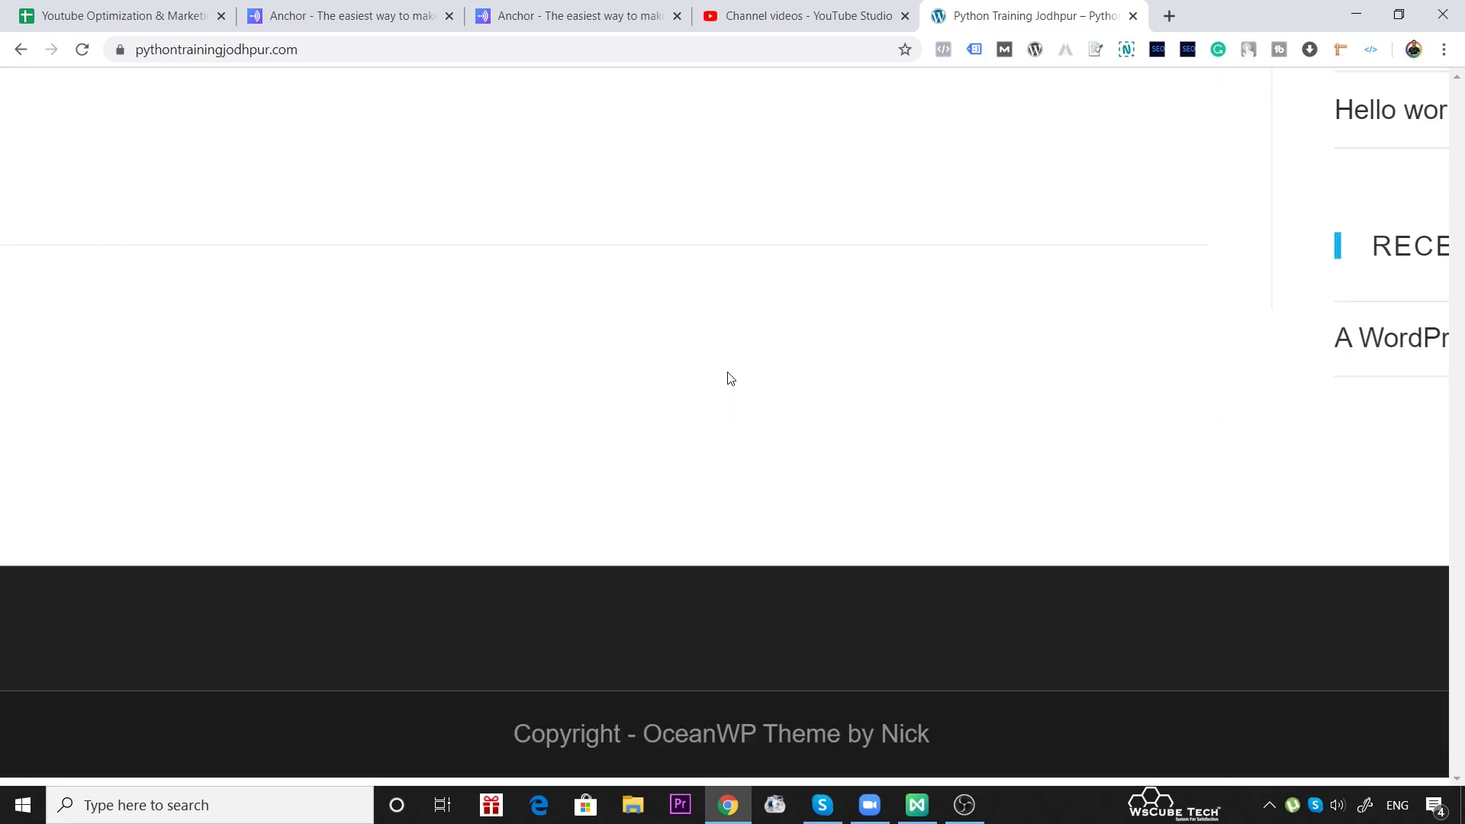
{"action": "scroll", "coordinate": [717, 553], "scroll_direction": "down", "scroll_amount": 5}
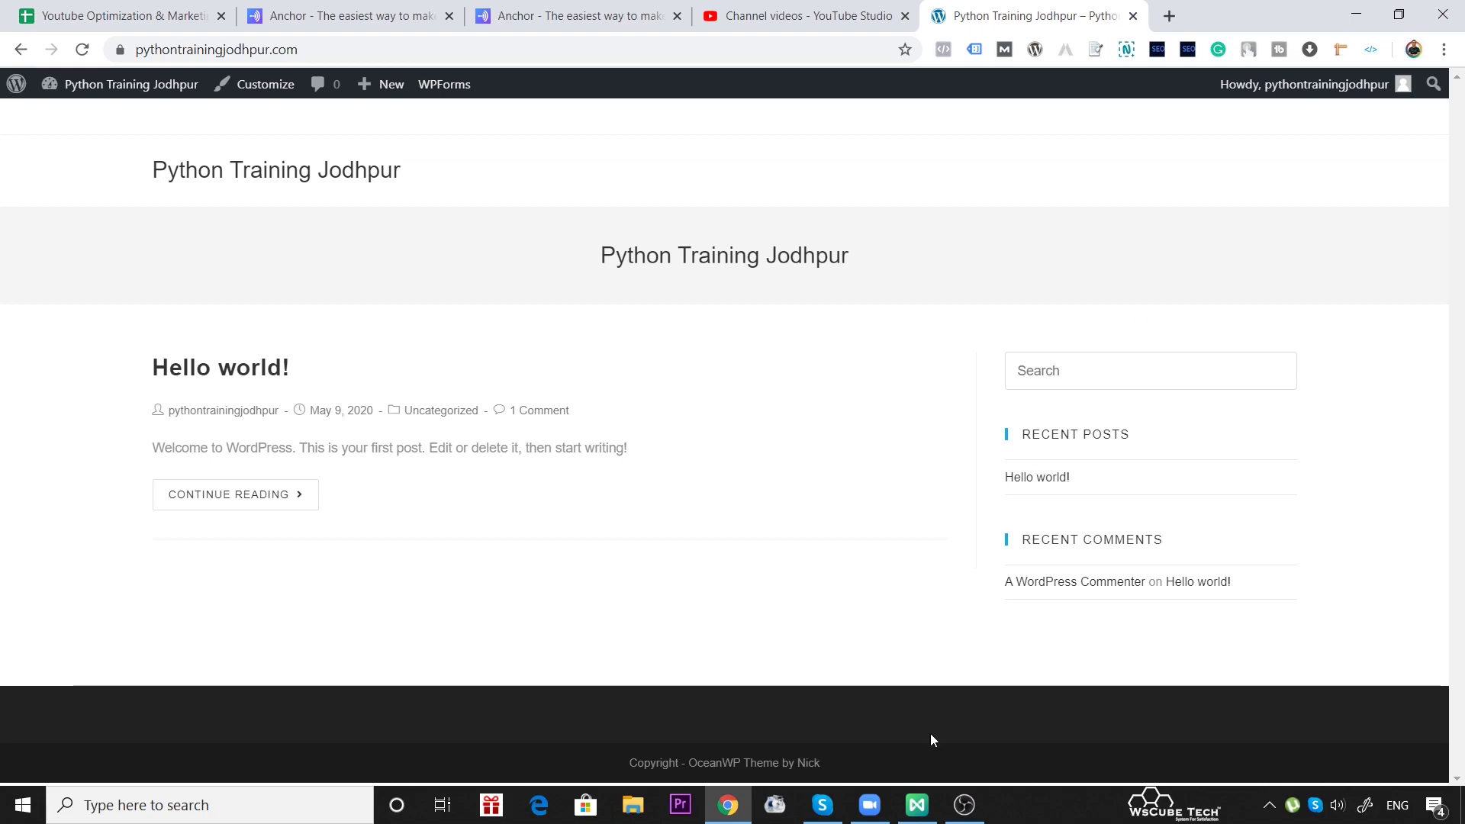
{"action": "left_click", "coordinate": [916, 808]}
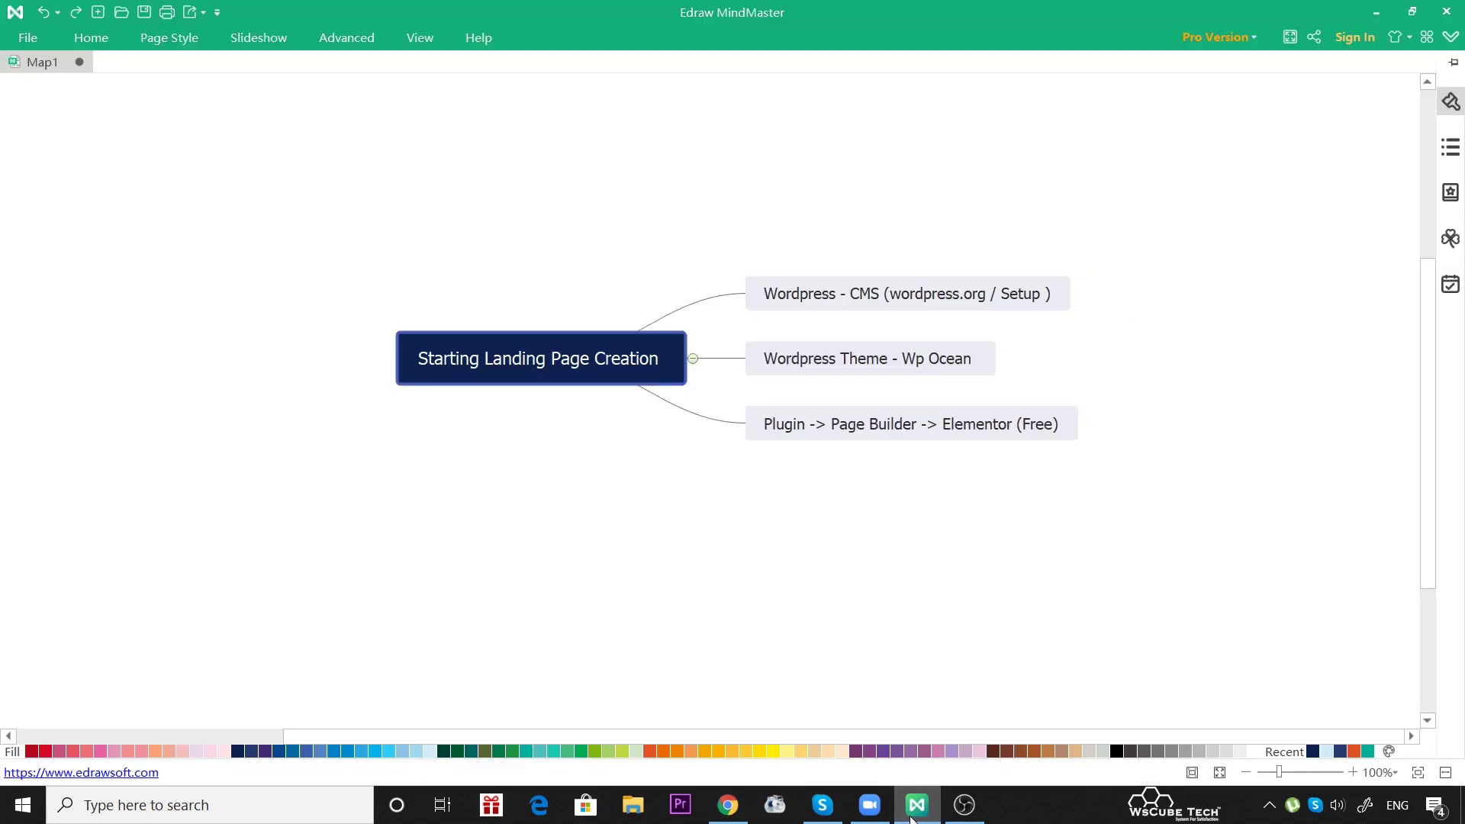
{"action": "left_click", "coordinate": [912, 819]}
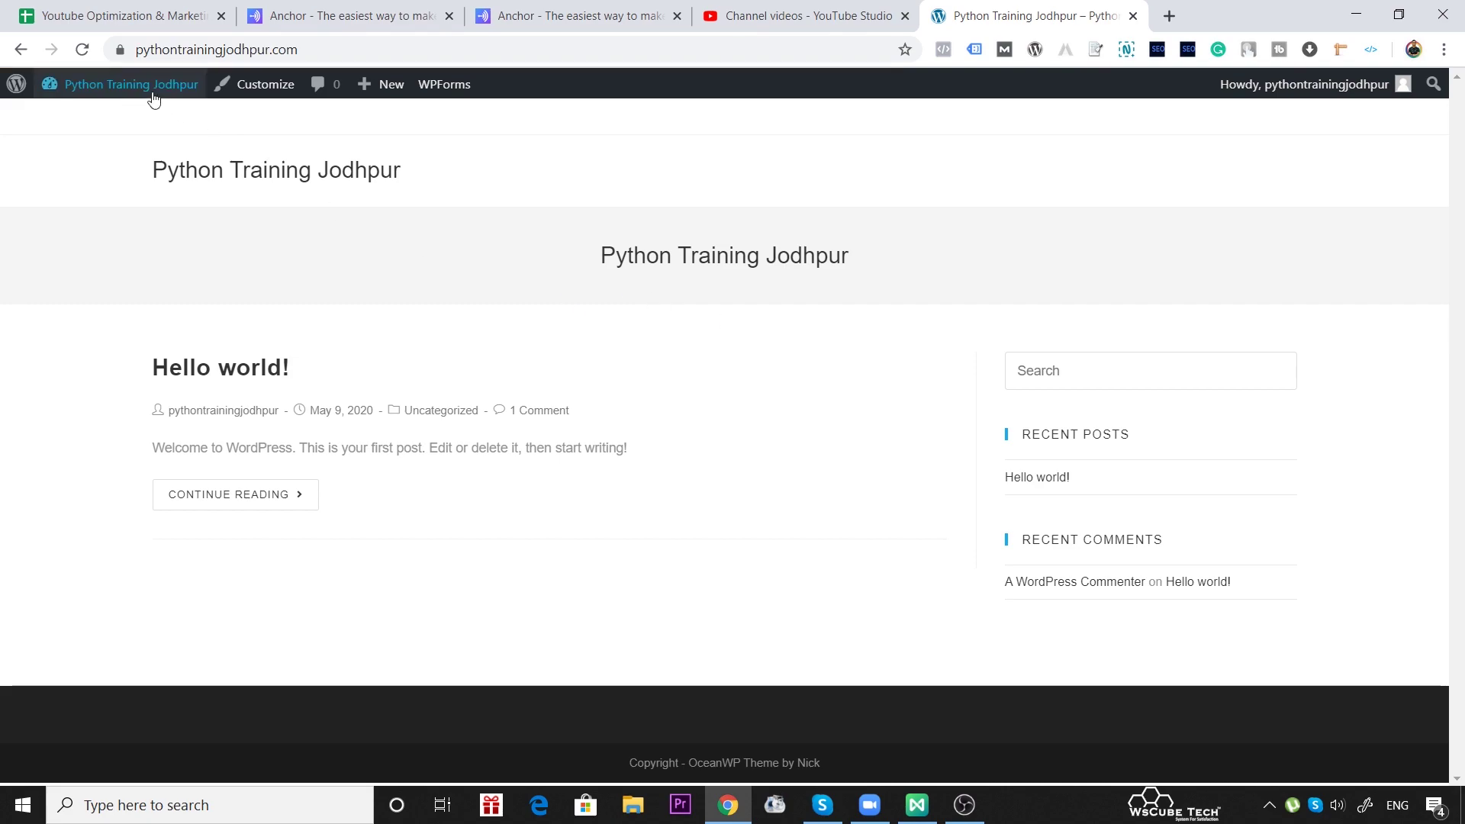
- Open the WordPress dashboard of the Python Training Jodhpur site
{"action": "mouse_move", "coordinate": [135, 105]}
{"action": "left_click", "coordinate": [76, 120]}
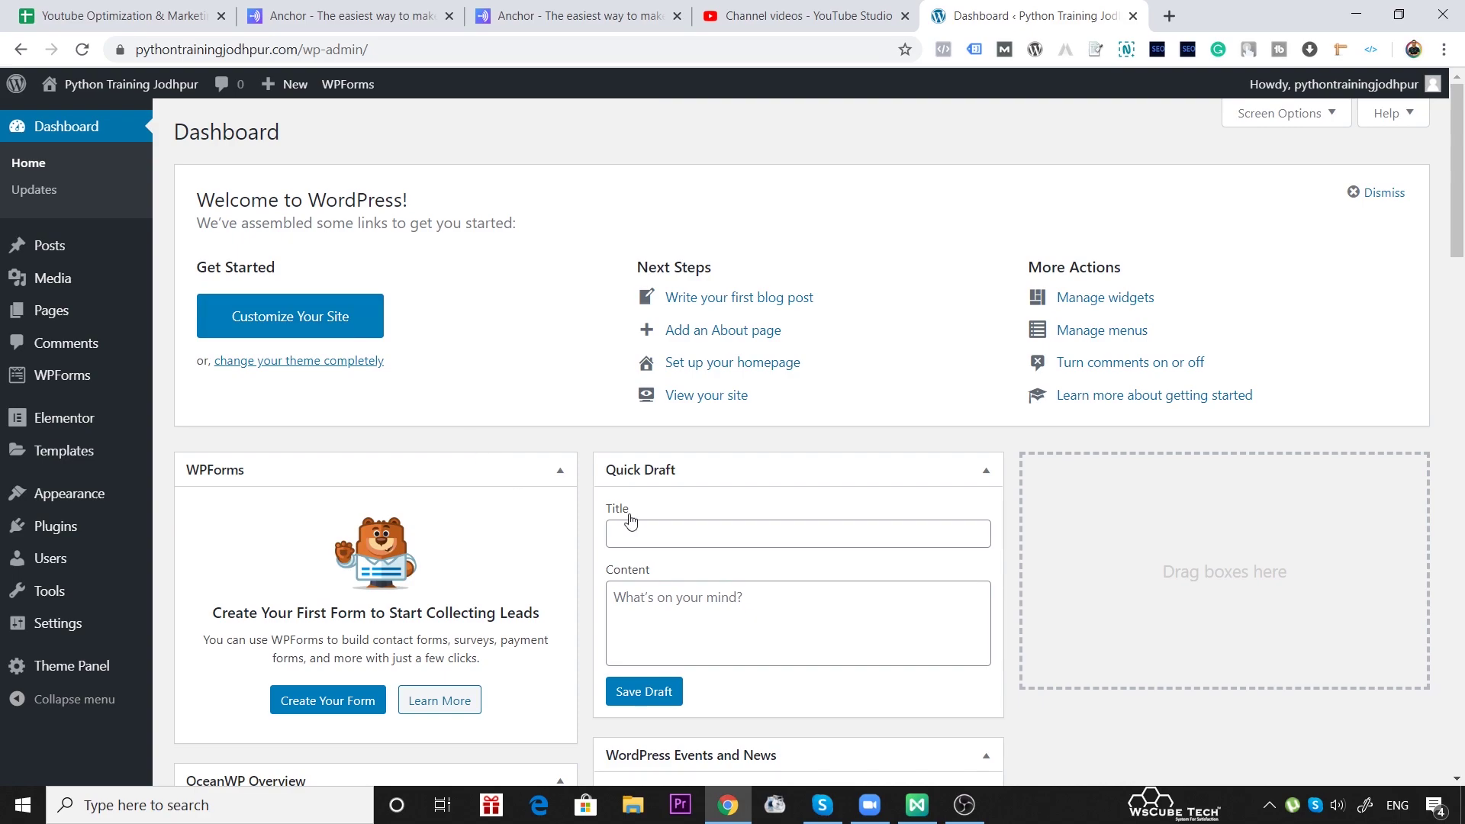
{"action": "scroll", "coordinate": [474, 419], "scroll_direction": "down", "scroll_amount": 3}
{"action": "scroll", "coordinate": [474, 418], "scroll_direction": "up", "scroll_amount": 3}
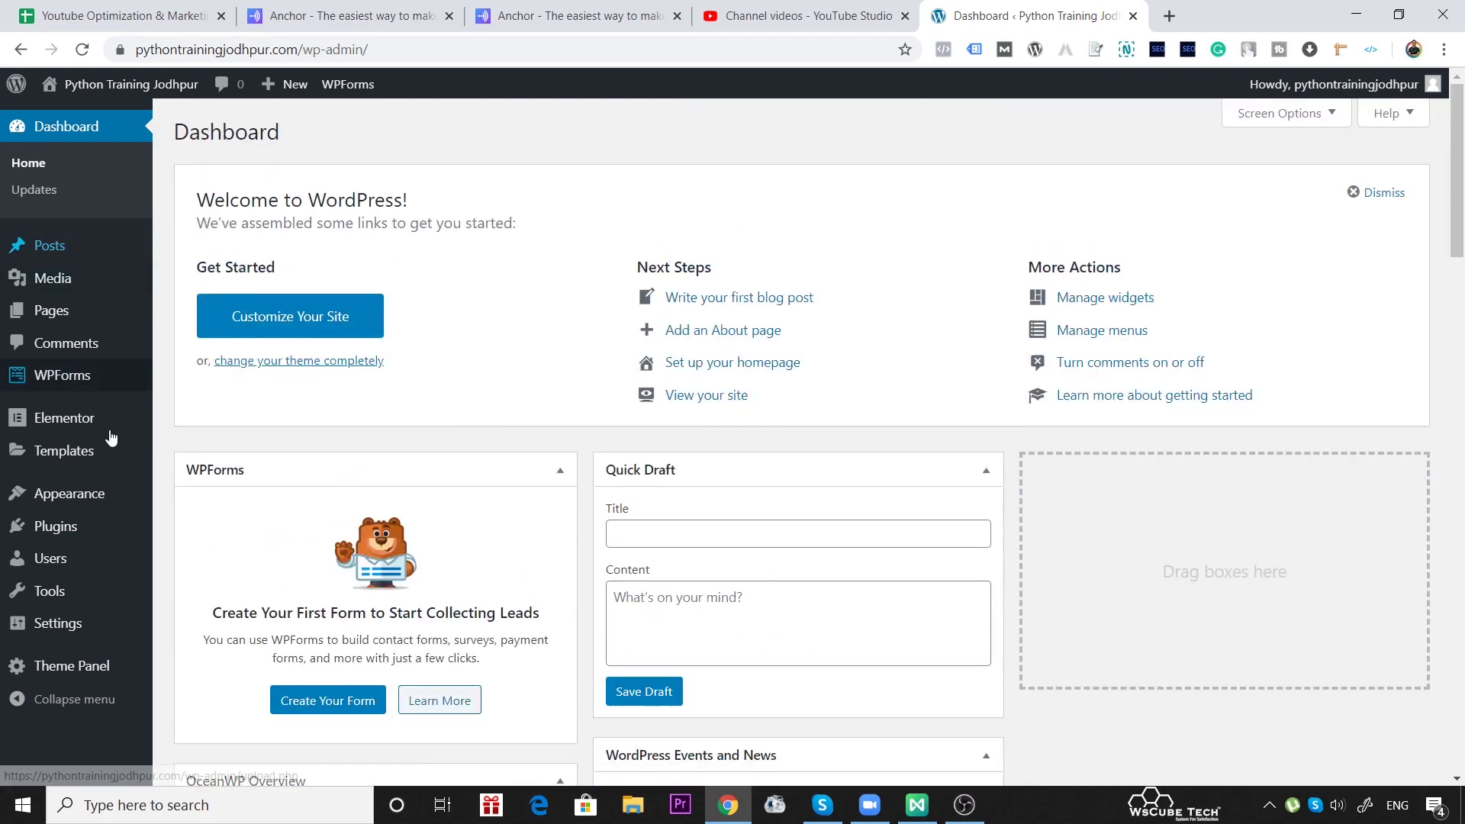
- Search the new-theme directory for "Wp Ocean", look through the matching themes, and clear the search
{"action": "mouse_move", "coordinate": [63, 496]}
{"action": "left_click", "coordinate": [189, 497]}
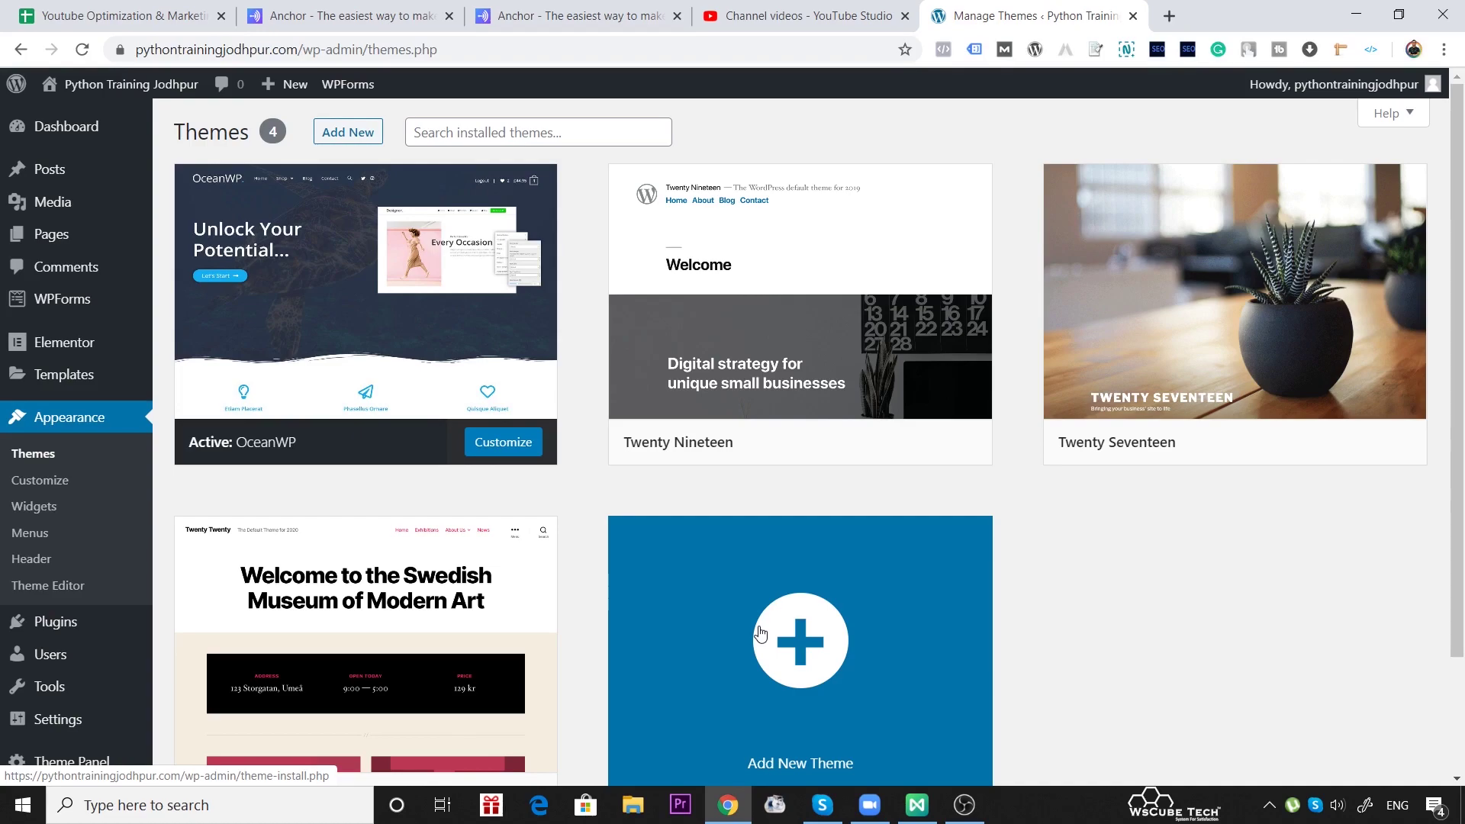
{"action": "left_click", "coordinate": [363, 134]}
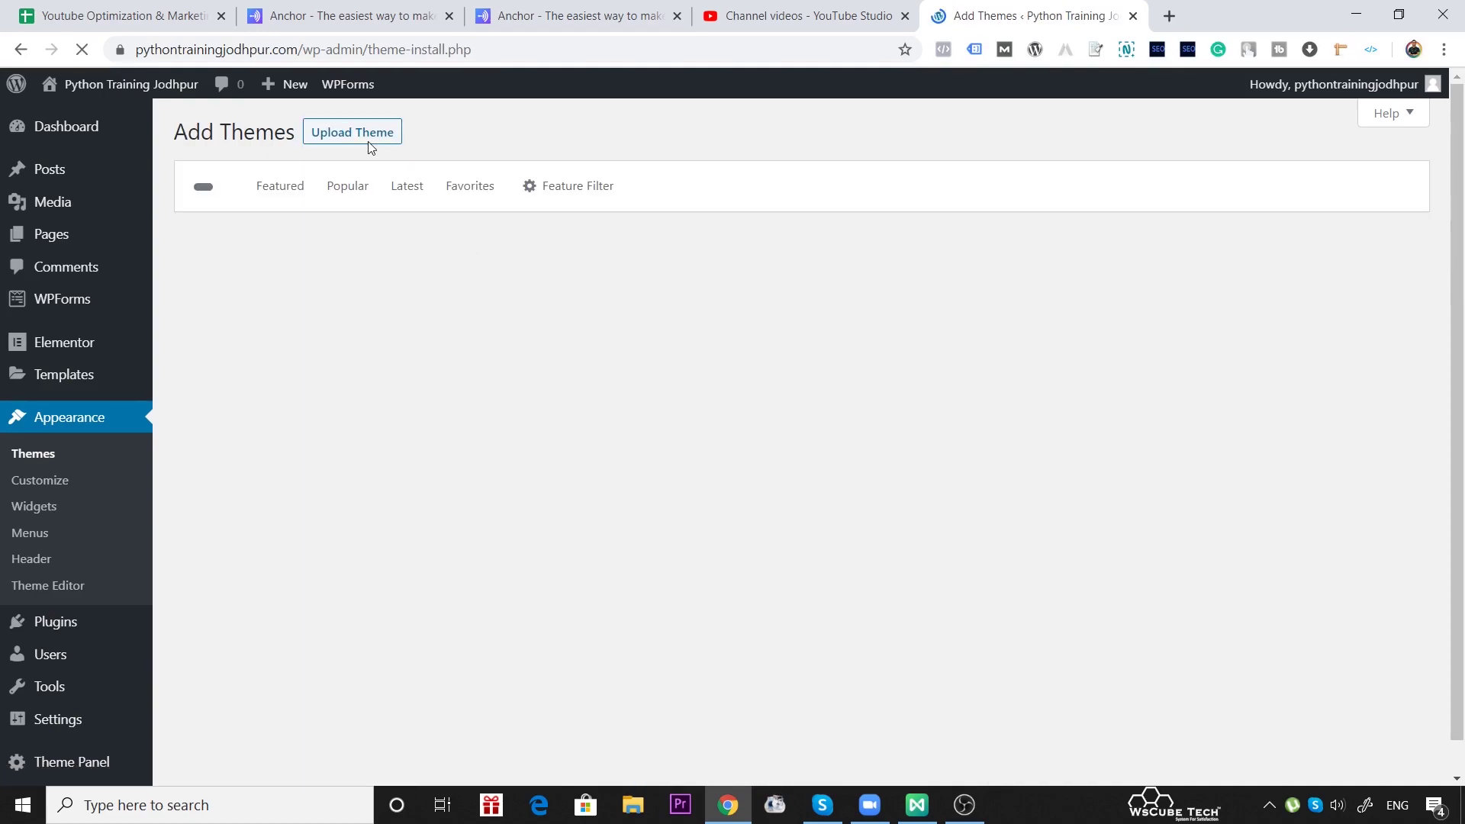
{"action": "left_click", "coordinate": [1202, 174]}
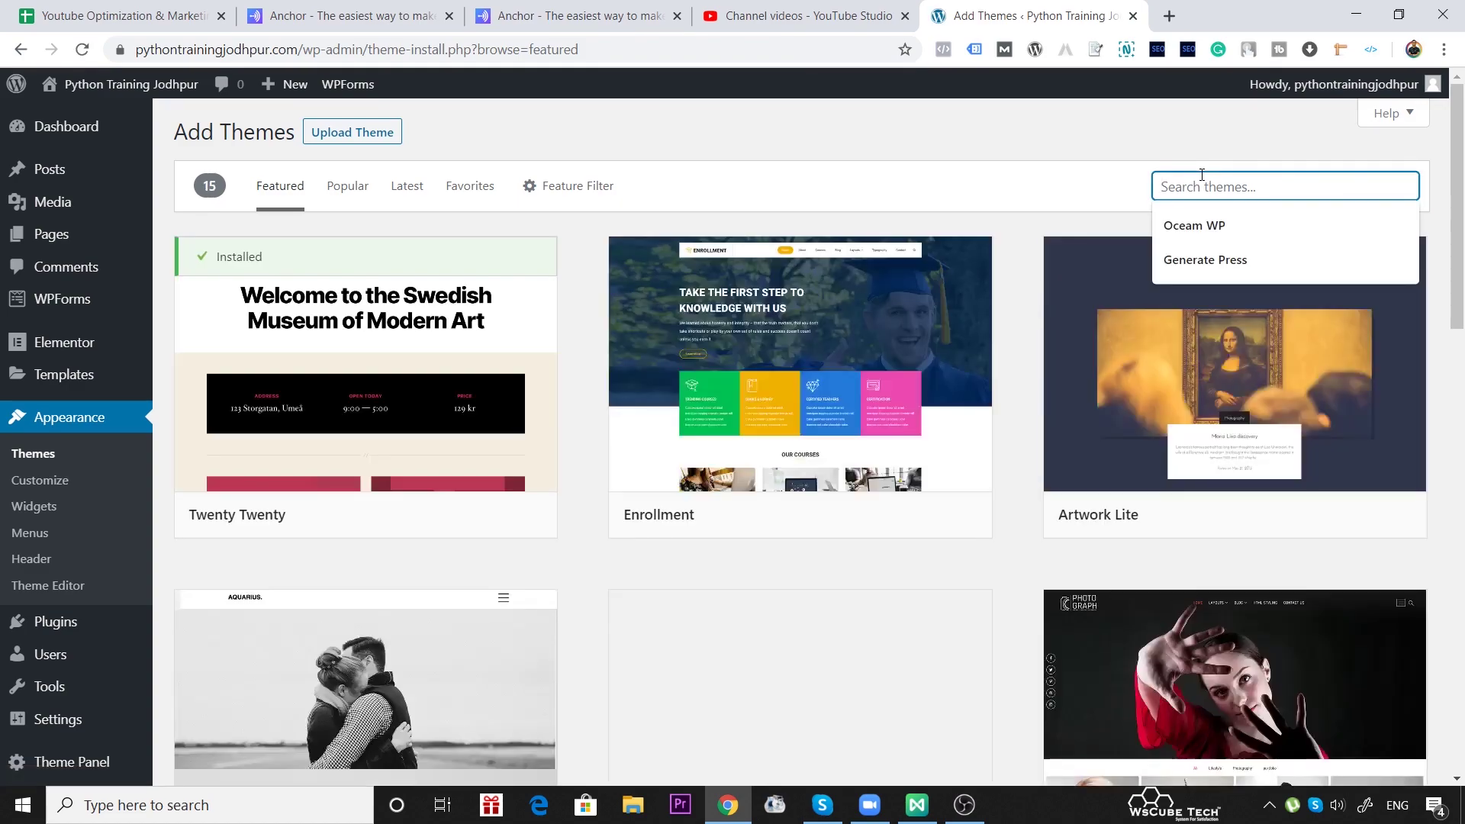
{"action": "type", "text": "Wp Ocean"}
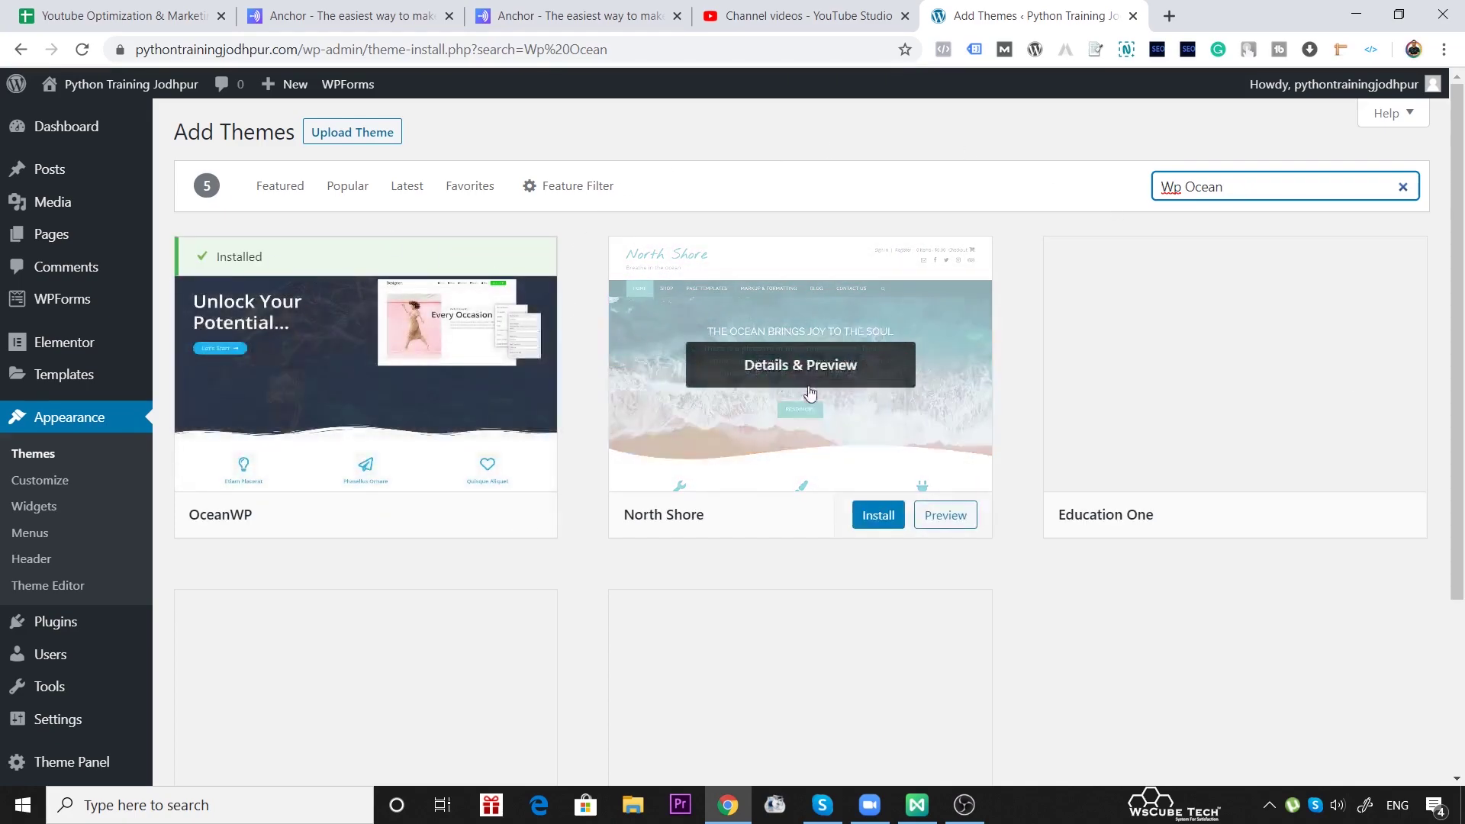
{"action": "scroll", "coordinate": [568, 565], "scroll_direction": "down", "scroll_amount": 1}
{"action": "scroll", "coordinate": [568, 565], "scroll_direction": "down", "scroll_amount": 3}
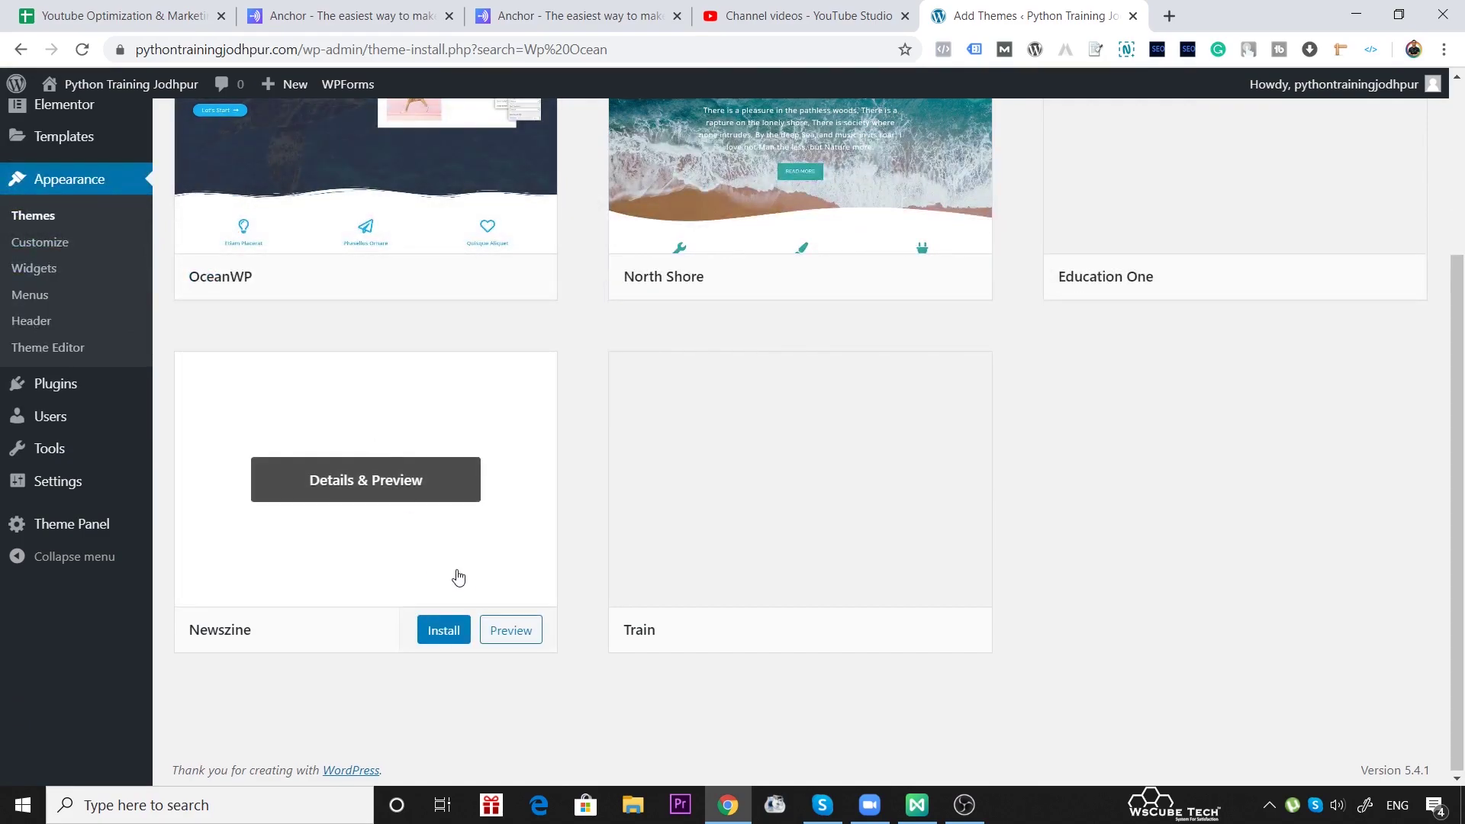
{"action": "scroll", "coordinate": [793, 571], "scroll_direction": "up", "scroll_amount": 3}
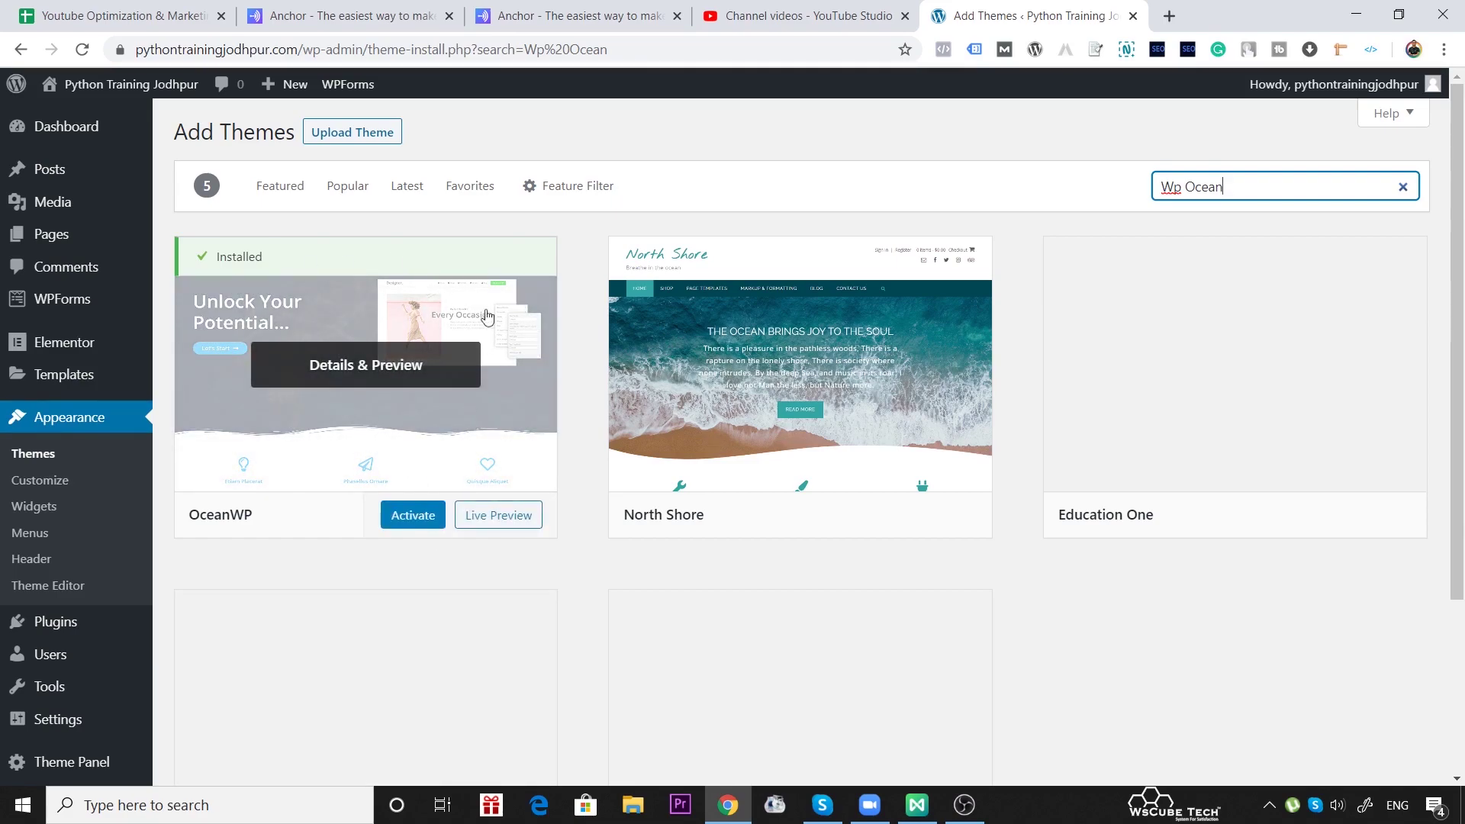
{"action": "left_click", "coordinate": [1401, 186]}
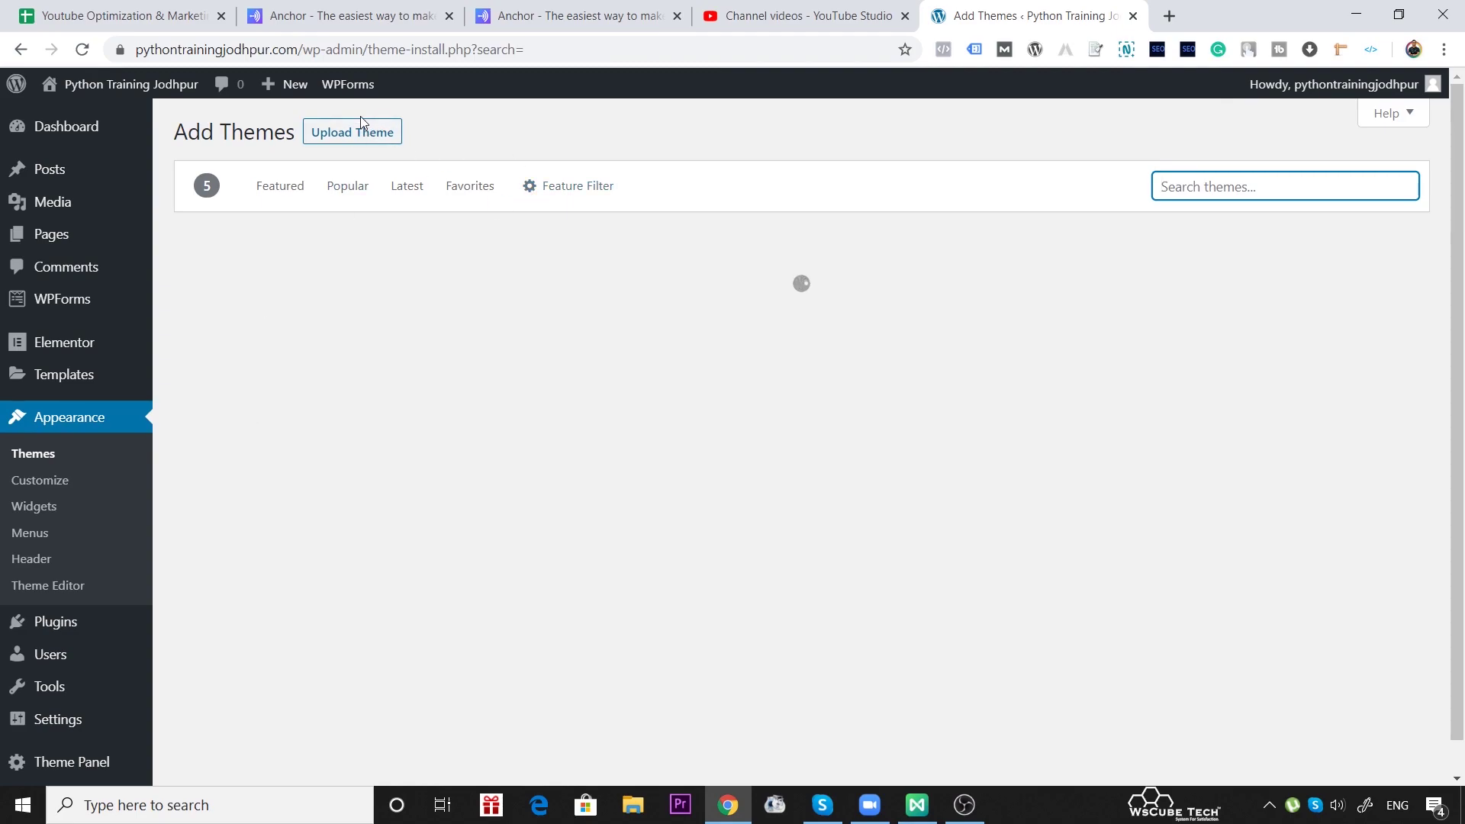
- Search the new-plugin directory for "Elementor" and check the Elementor Page Builder entry
{"action": "mouse_move", "coordinate": [45, 128]}
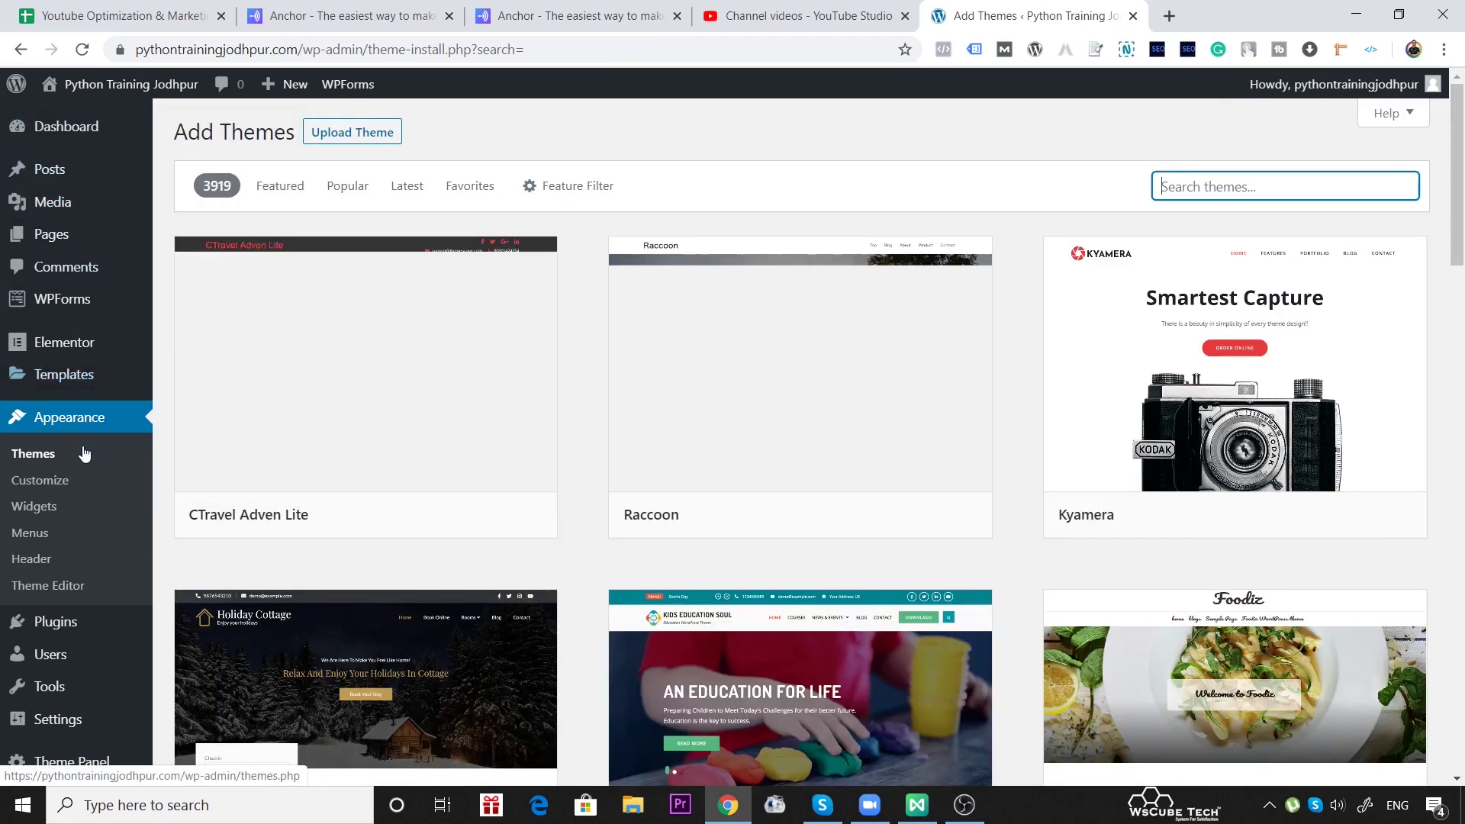
{"action": "scroll", "coordinate": [84, 456], "scroll_direction": "down", "scroll_amount": 4}
{"action": "scroll", "coordinate": [84, 456], "scroll_direction": "up", "scroll_amount": 3}
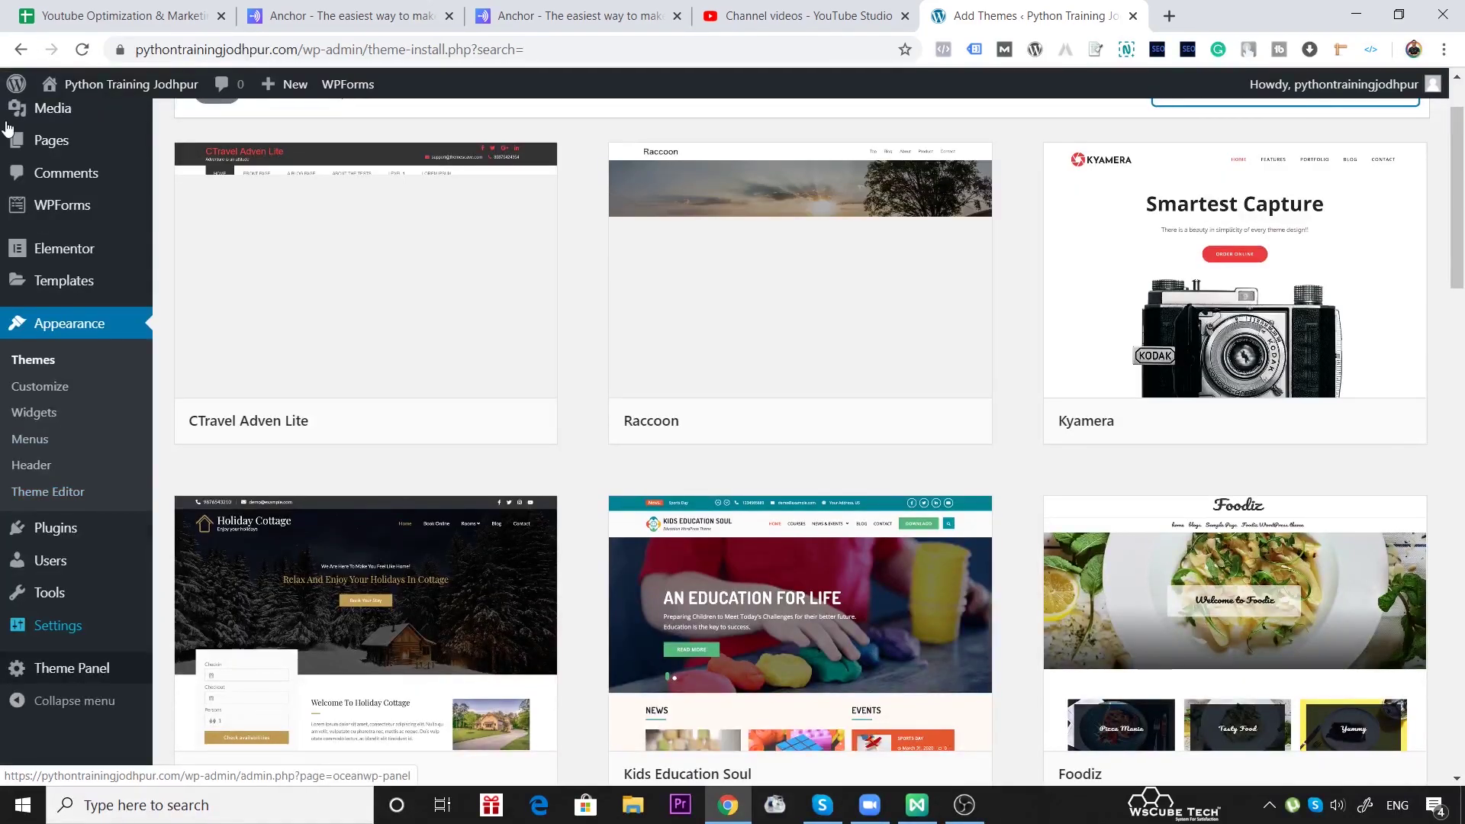
{"action": "scroll", "coordinate": [275, 273], "scroll_direction": "up", "scroll_amount": 1}
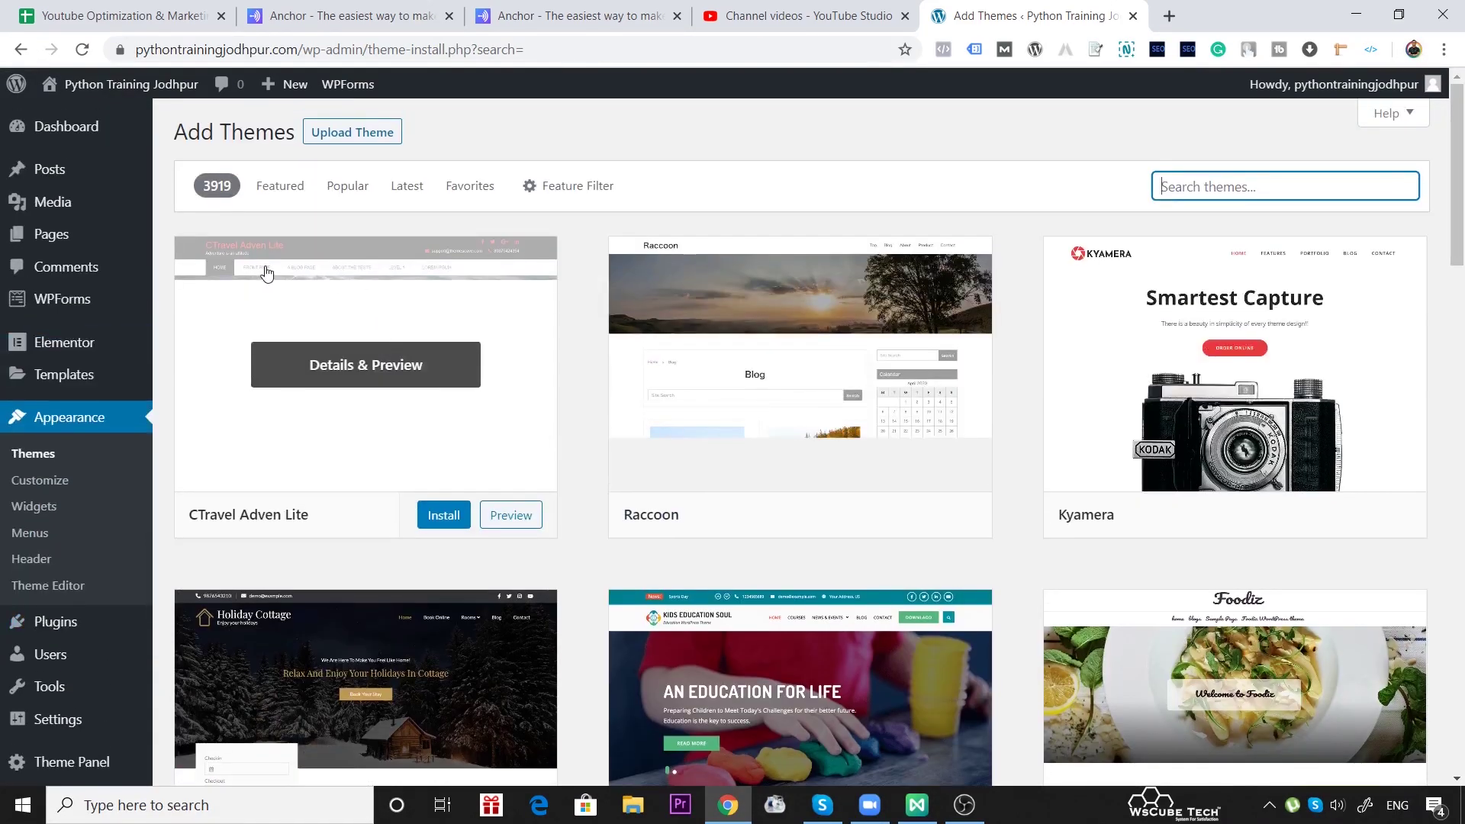
{"action": "scroll", "coordinate": [91, 577], "scroll_direction": "down", "scroll_amount": 2}
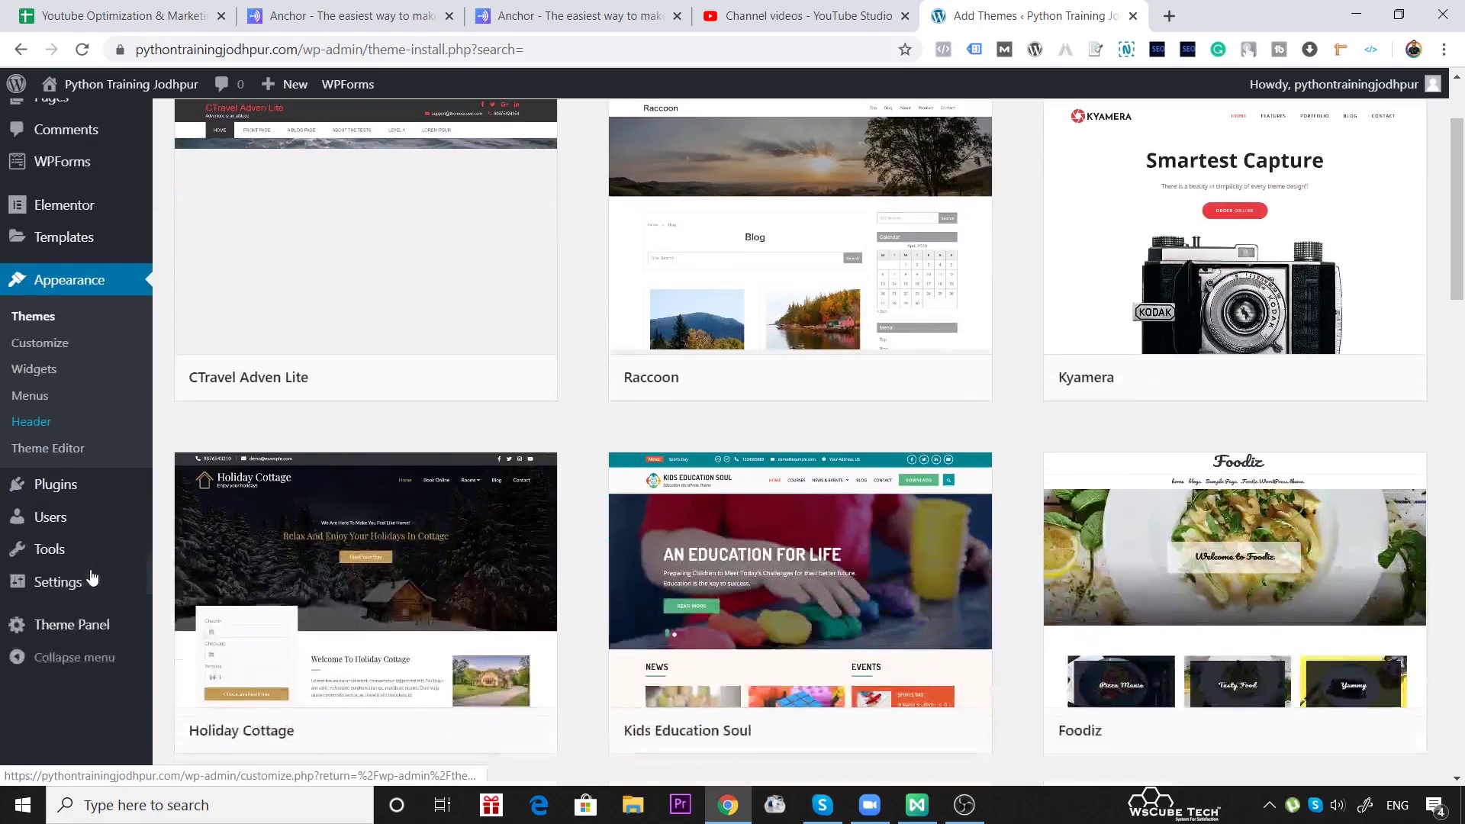
{"action": "mouse_move", "coordinate": [50, 488]}
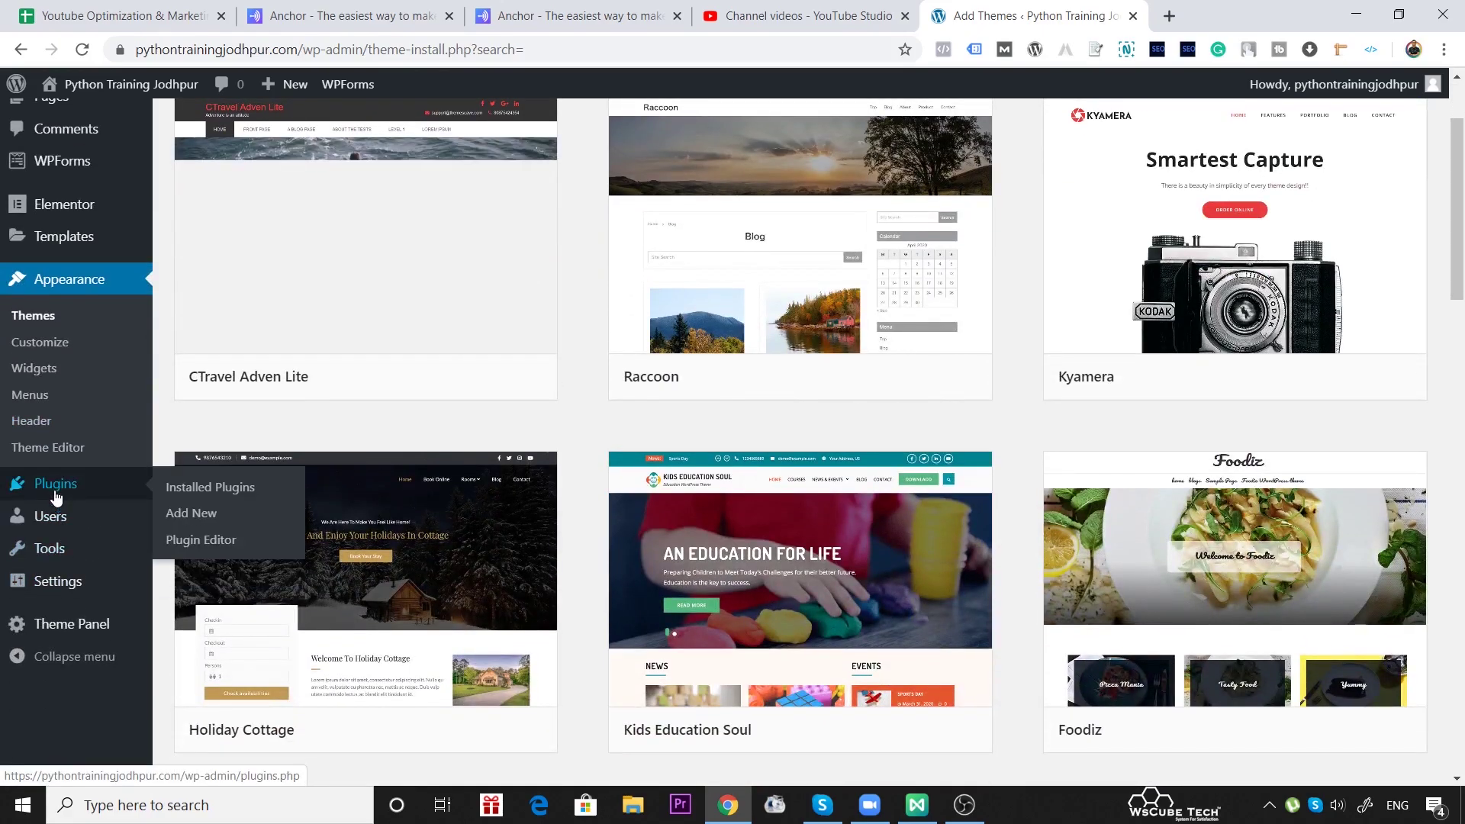
{"action": "left_click", "coordinate": [189, 514]}
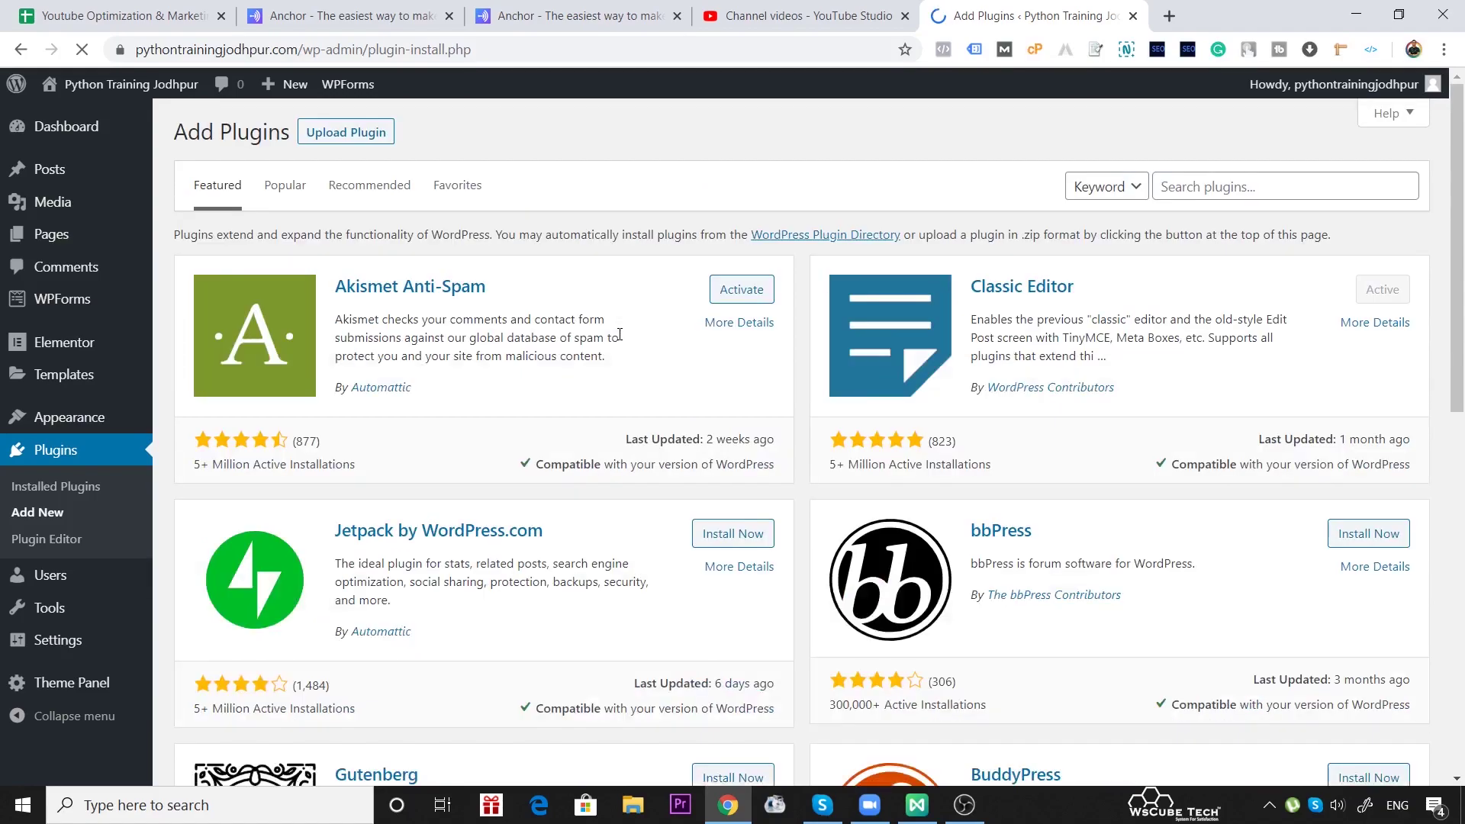
{"action": "left_click", "coordinate": [1228, 184]}
{"action": "type", "text": "Elementr"}
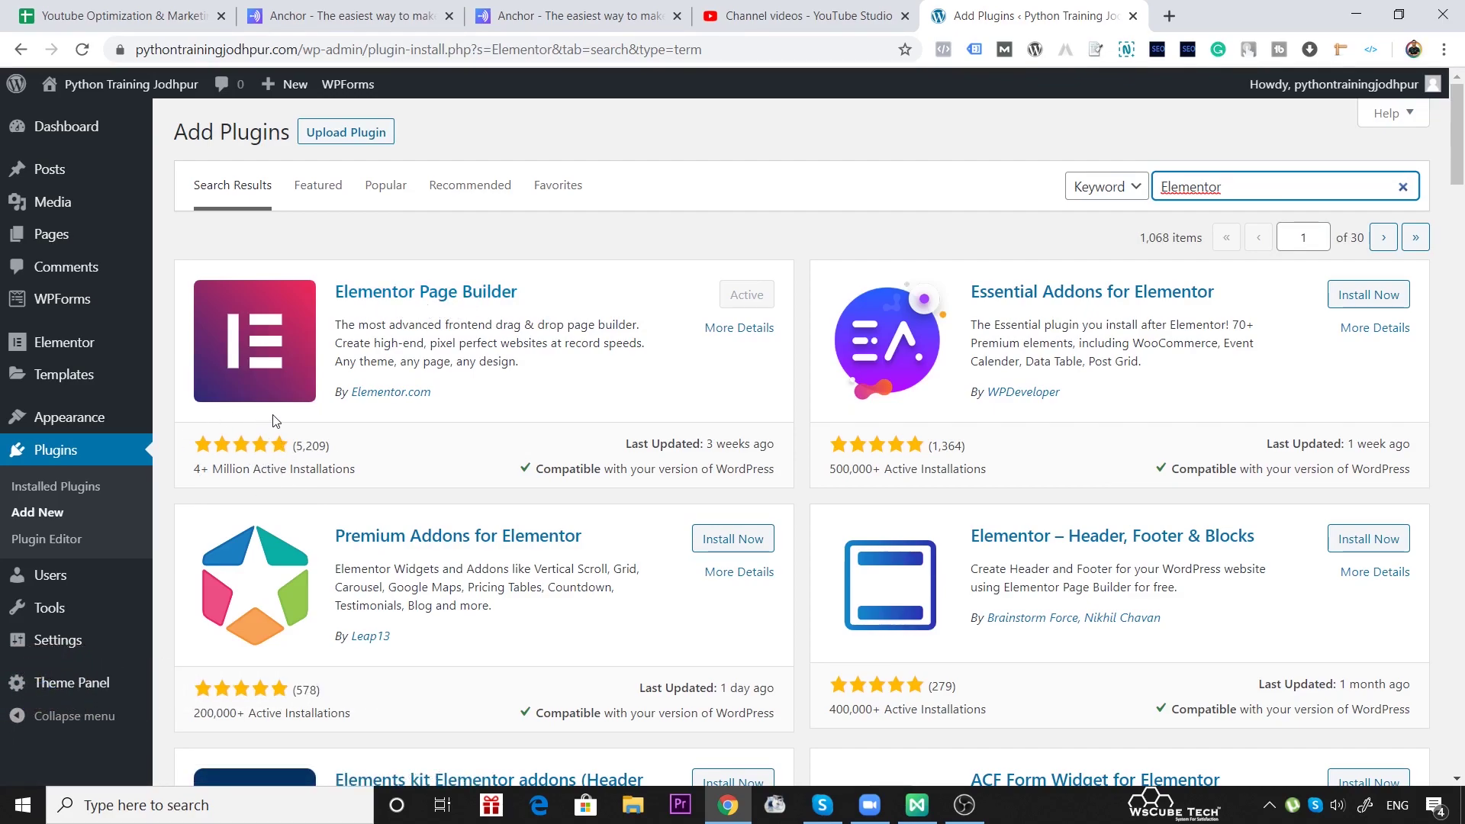
{"action": "scroll", "coordinate": [402, 411], "scroll_direction": "down", "scroll_amount": 1}
{"action": "scroll", "coordinate": [402, 411], "scroll_direction": "up", "scroll_amount": 1}
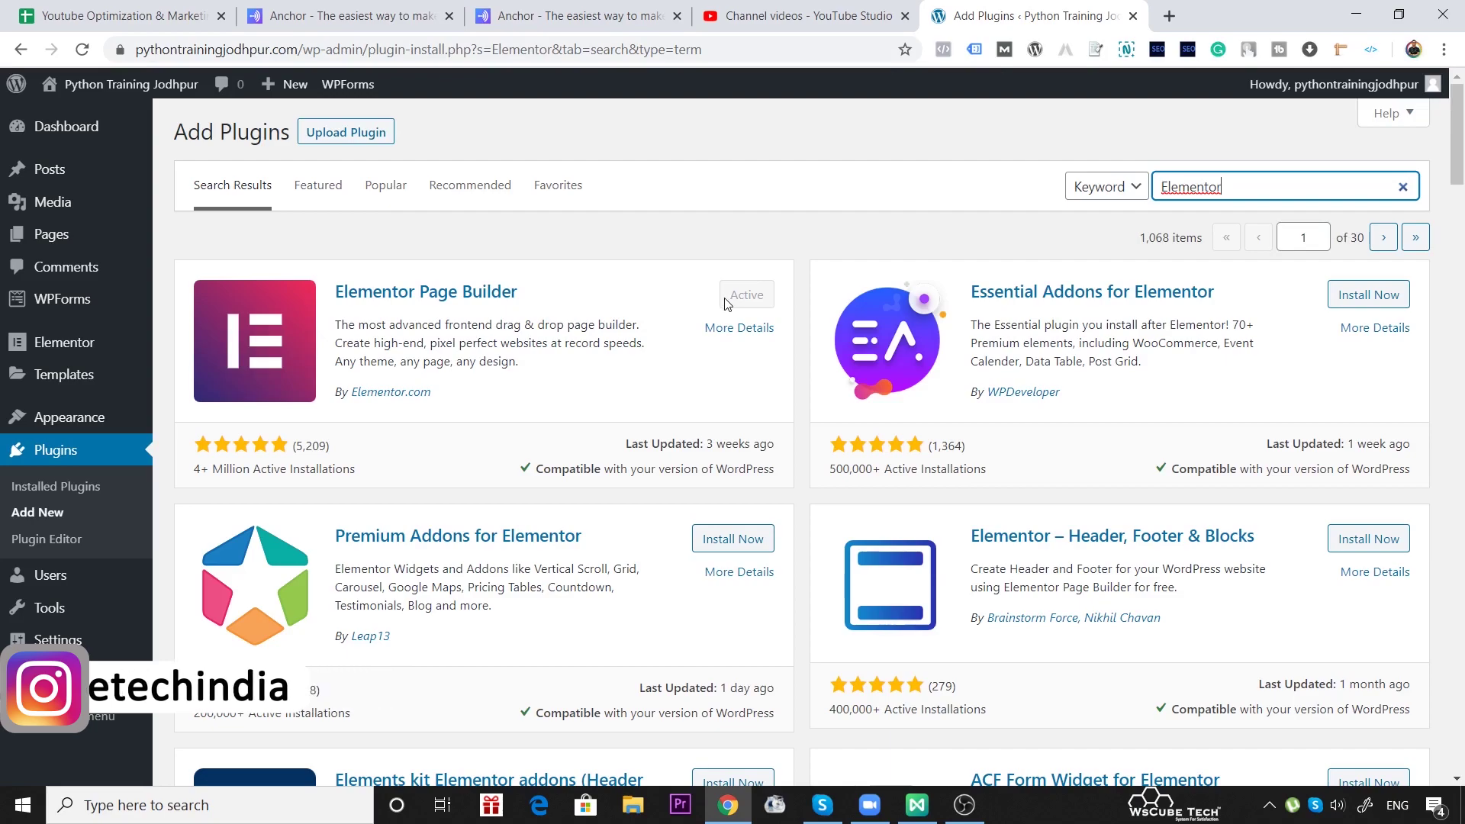
- Review the list of installed plugins for Elementor and the other active plugins
{"action": "left_click", "coordinate": [56, 486]}
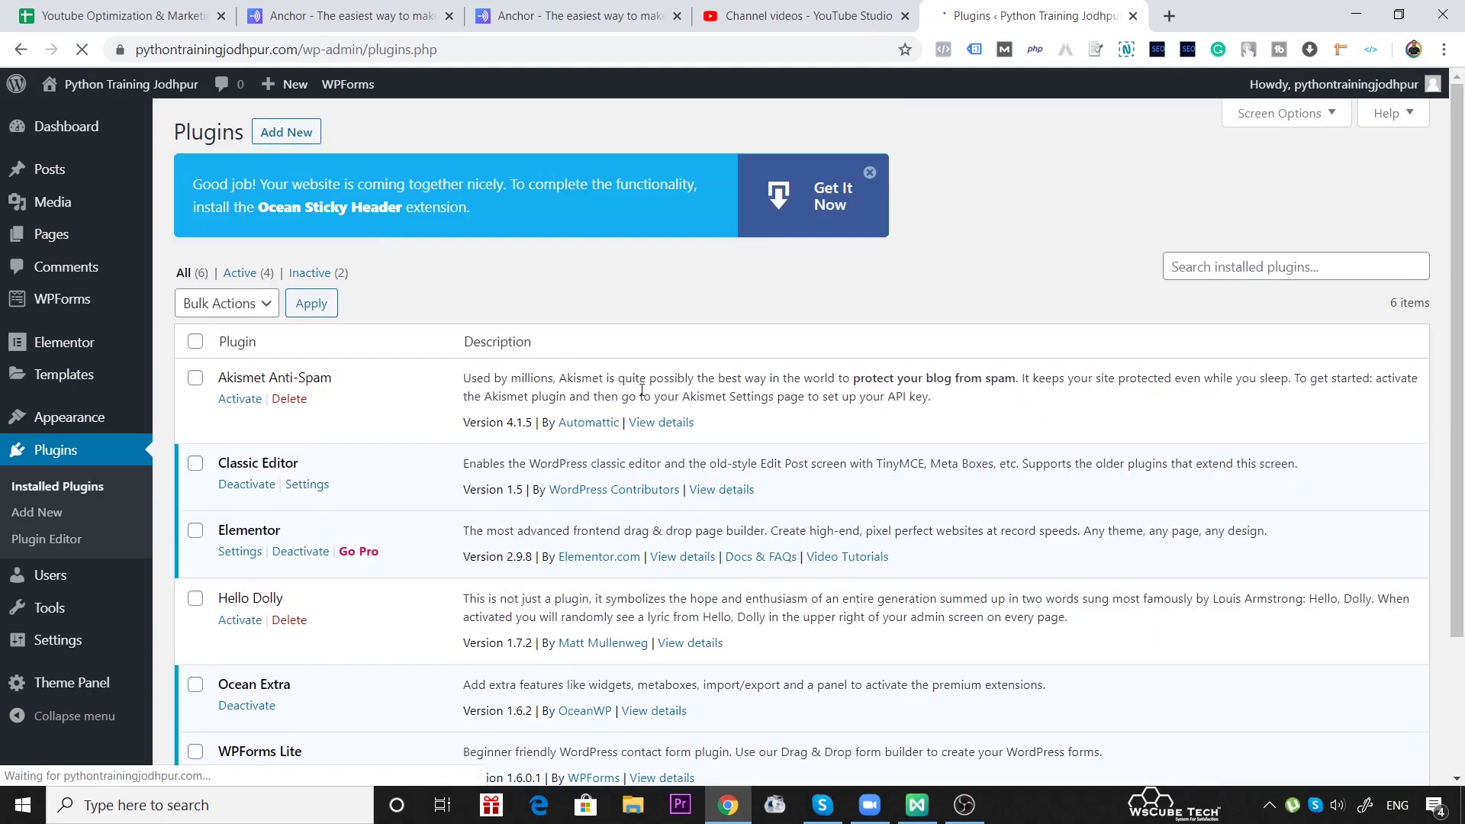
{"action": "scroll", "coordinate": [641, 389], "scroll_direction": "down", "scroll_amount": 3}
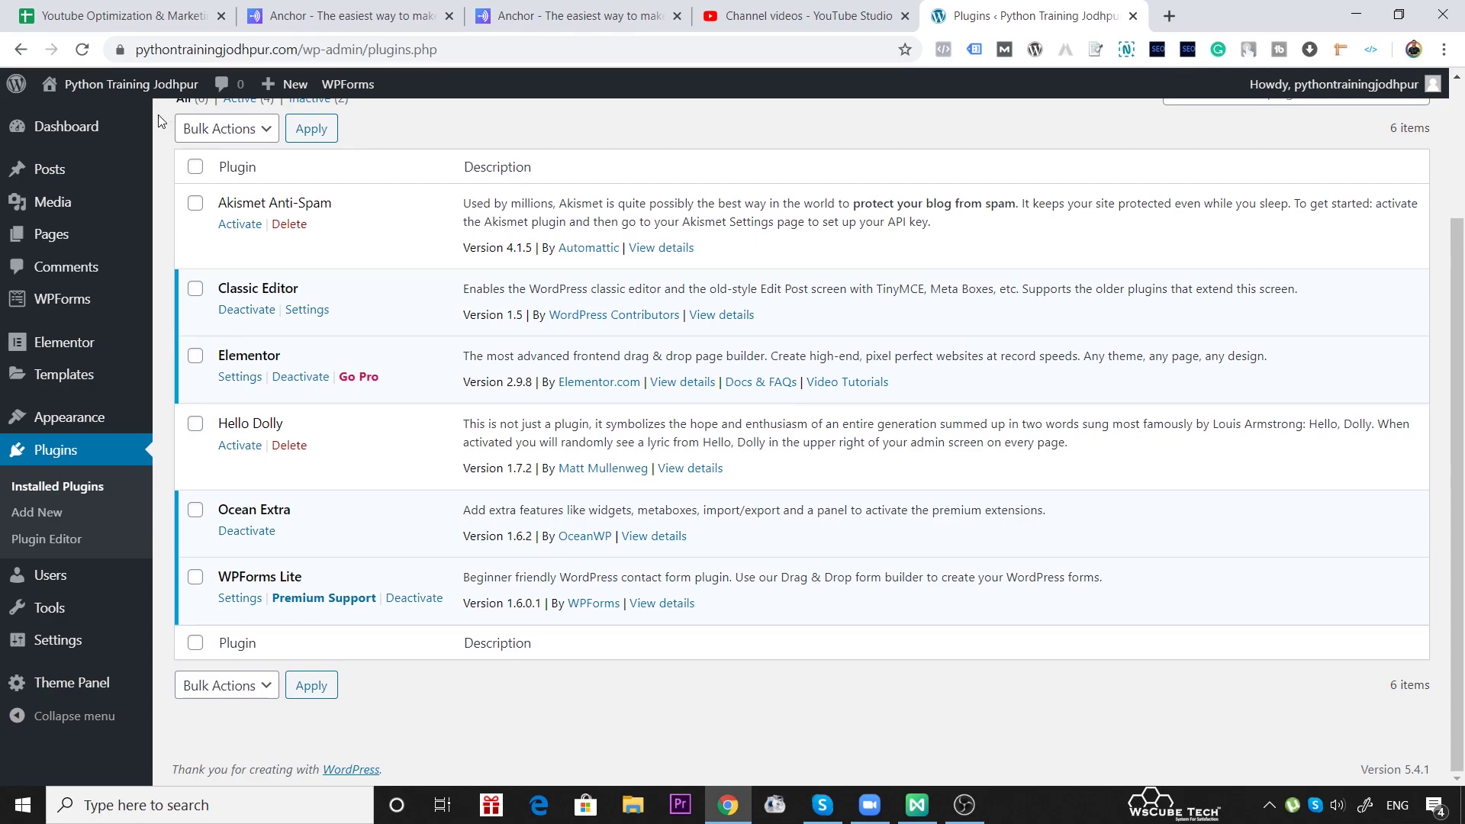
{"action": "mouse_move", "coordinate": [141, 126]}
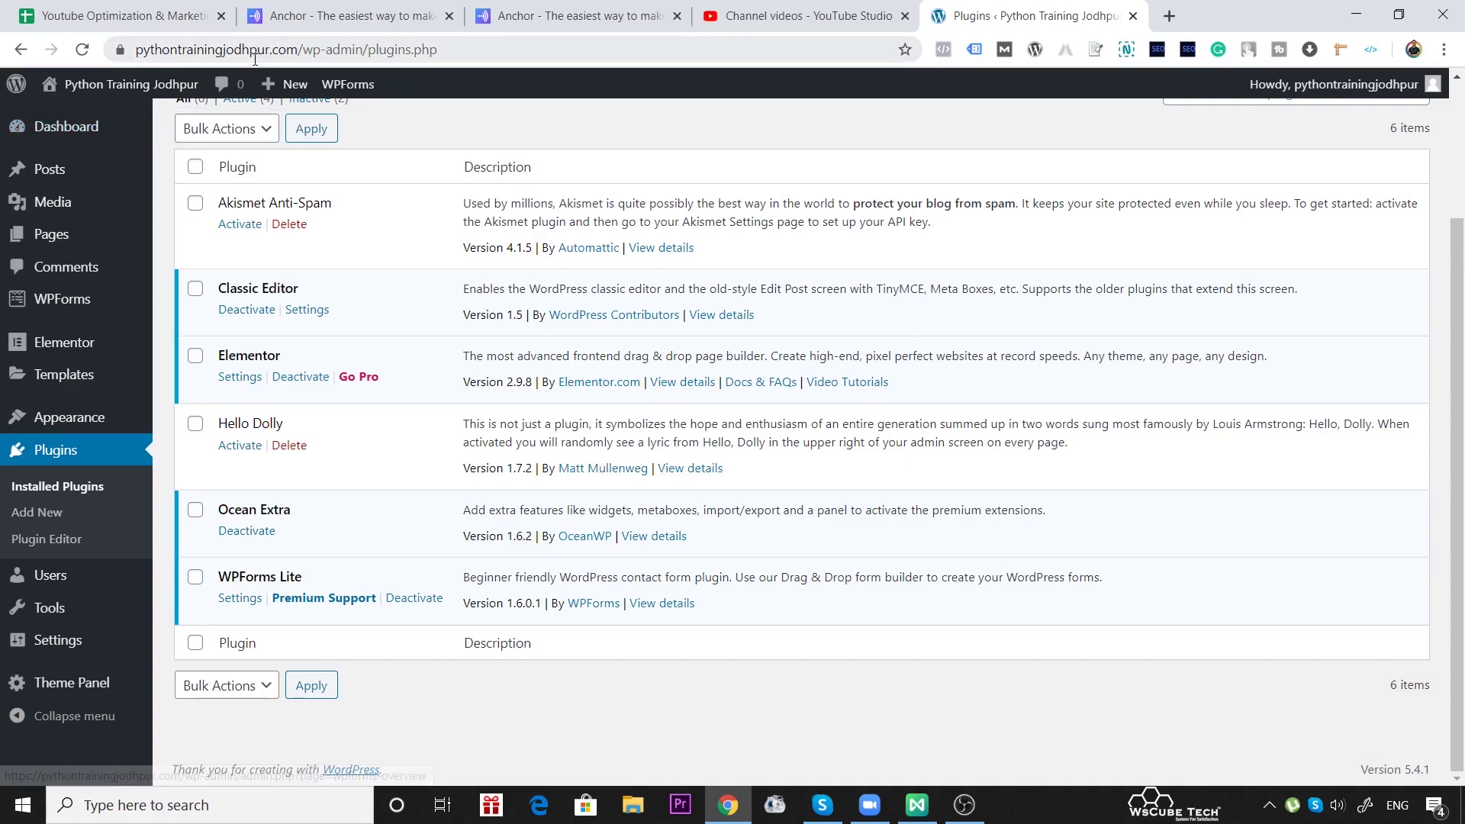
- Start a new WordPress page on the site
{"action": "mouse_move", "coordinate": [61, 232]}
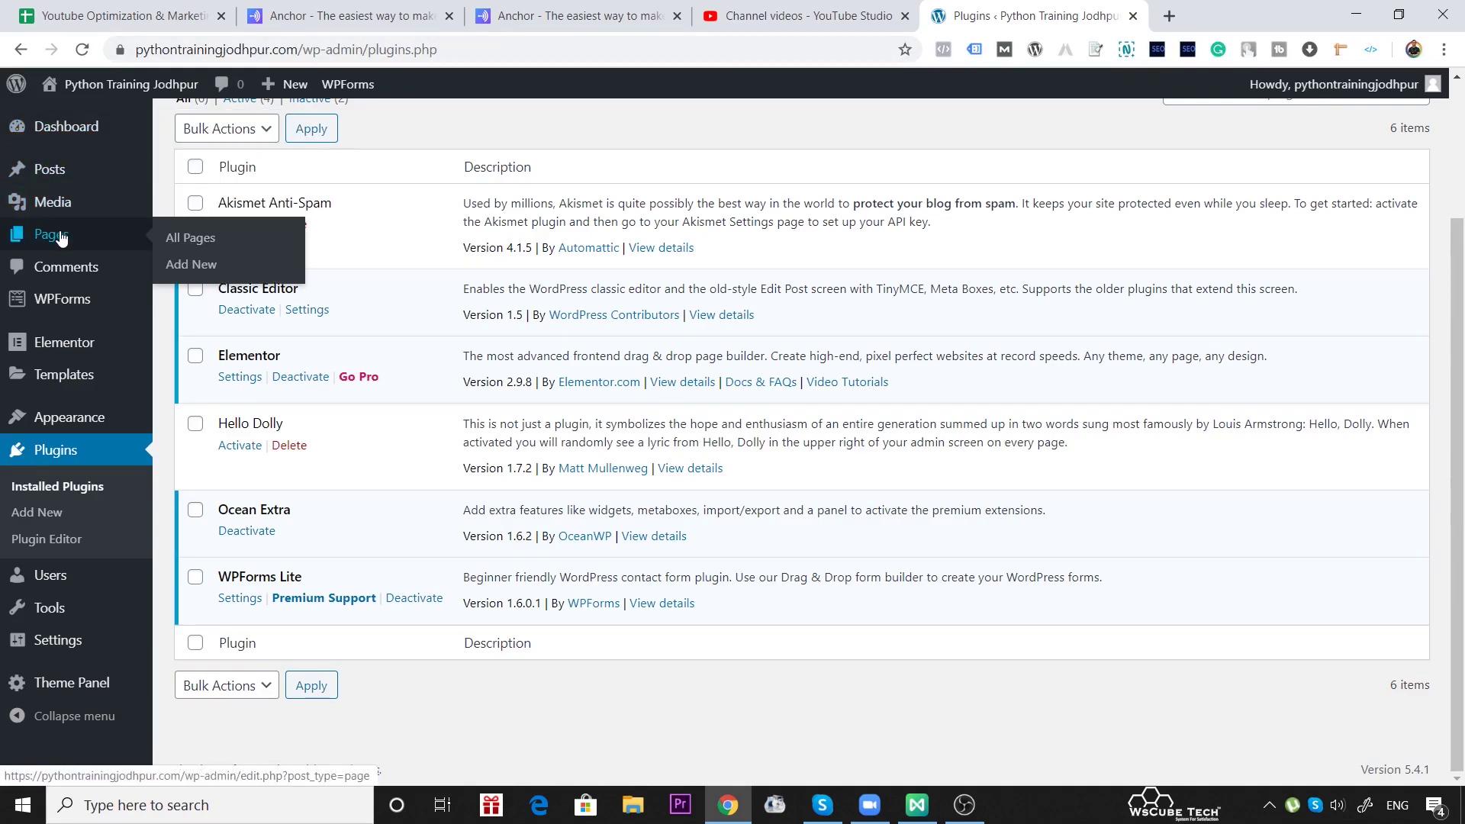
{"action": "left_click", "coordinate": [182, 265]}
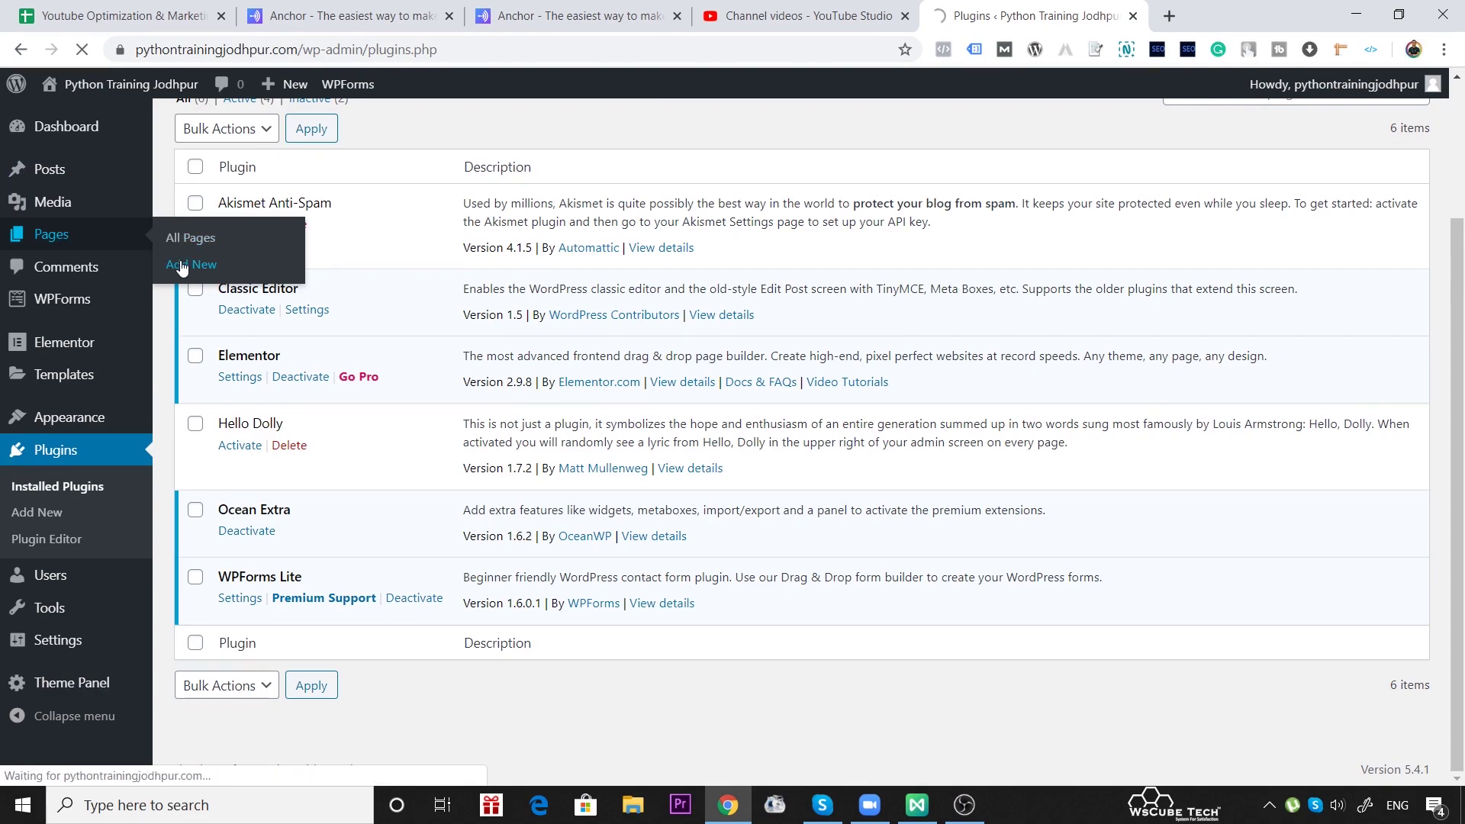
{"action": "left_click", "coordinate": [299, 50]}
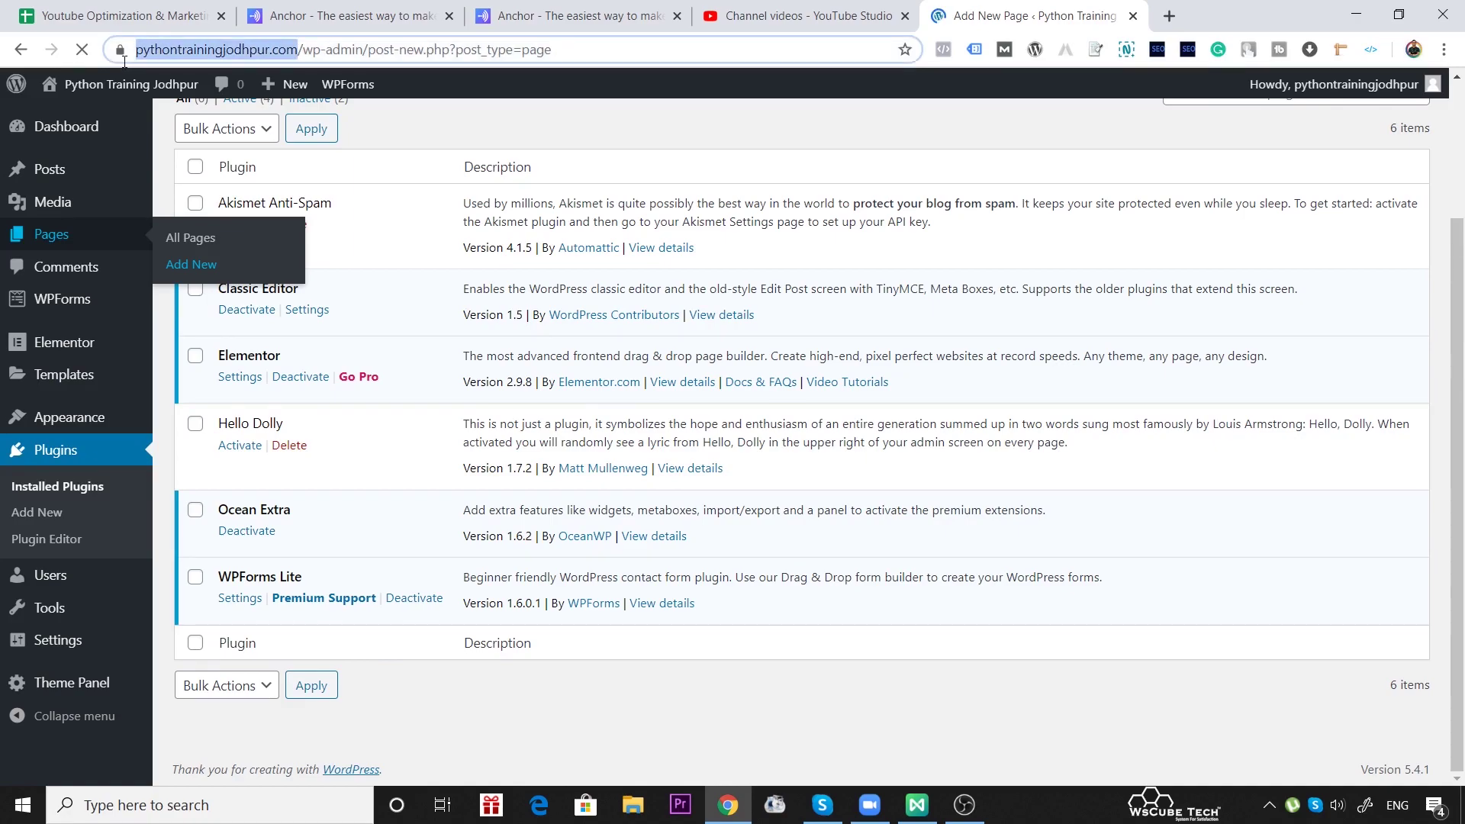
{"action": "left_click", "coordinate": [592, 80]}
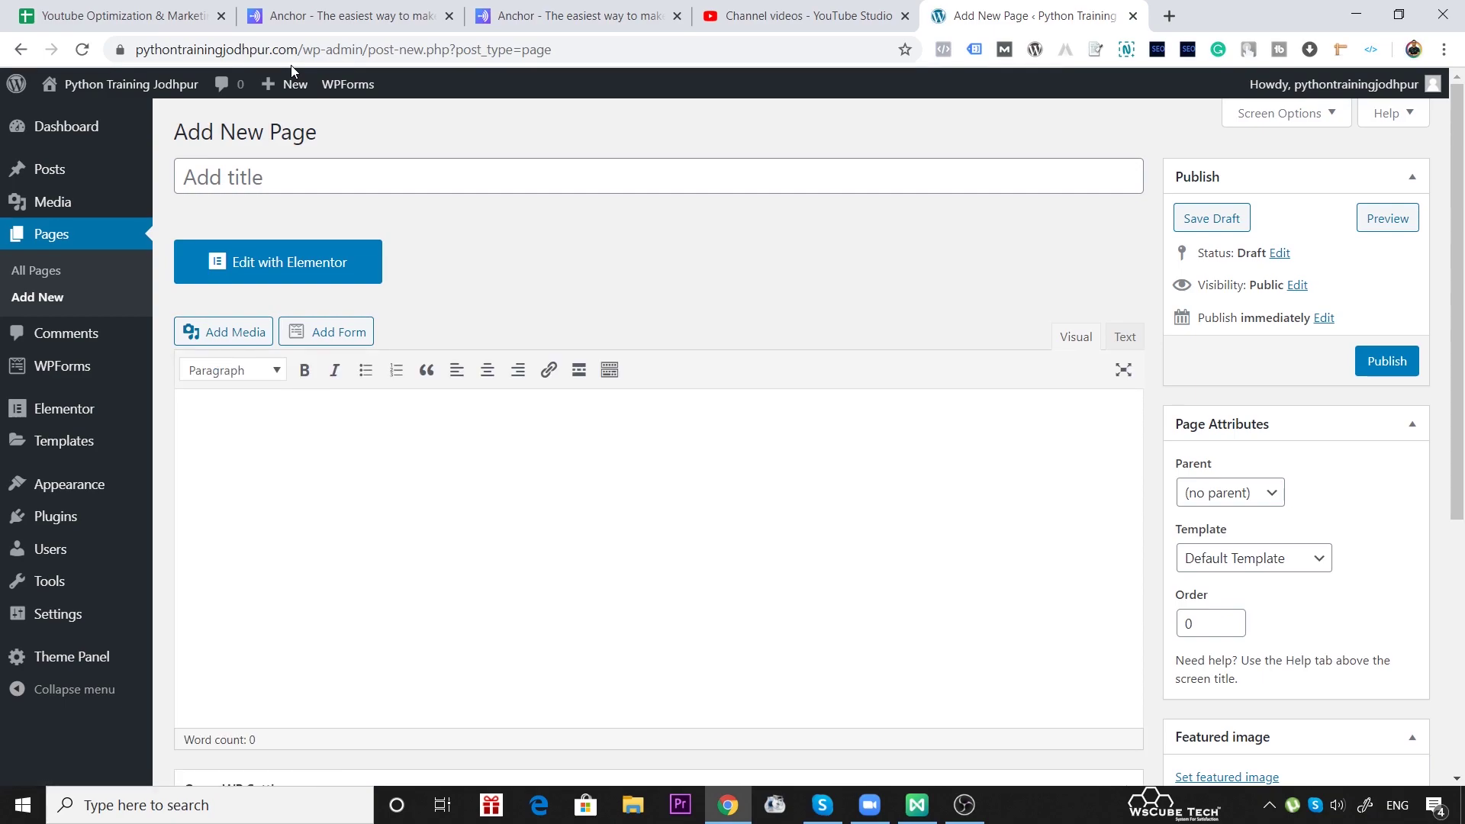
- Title the page "Landing Page Practice" and publish it
{"action": "left_click", "coordinate": [343, 177]}
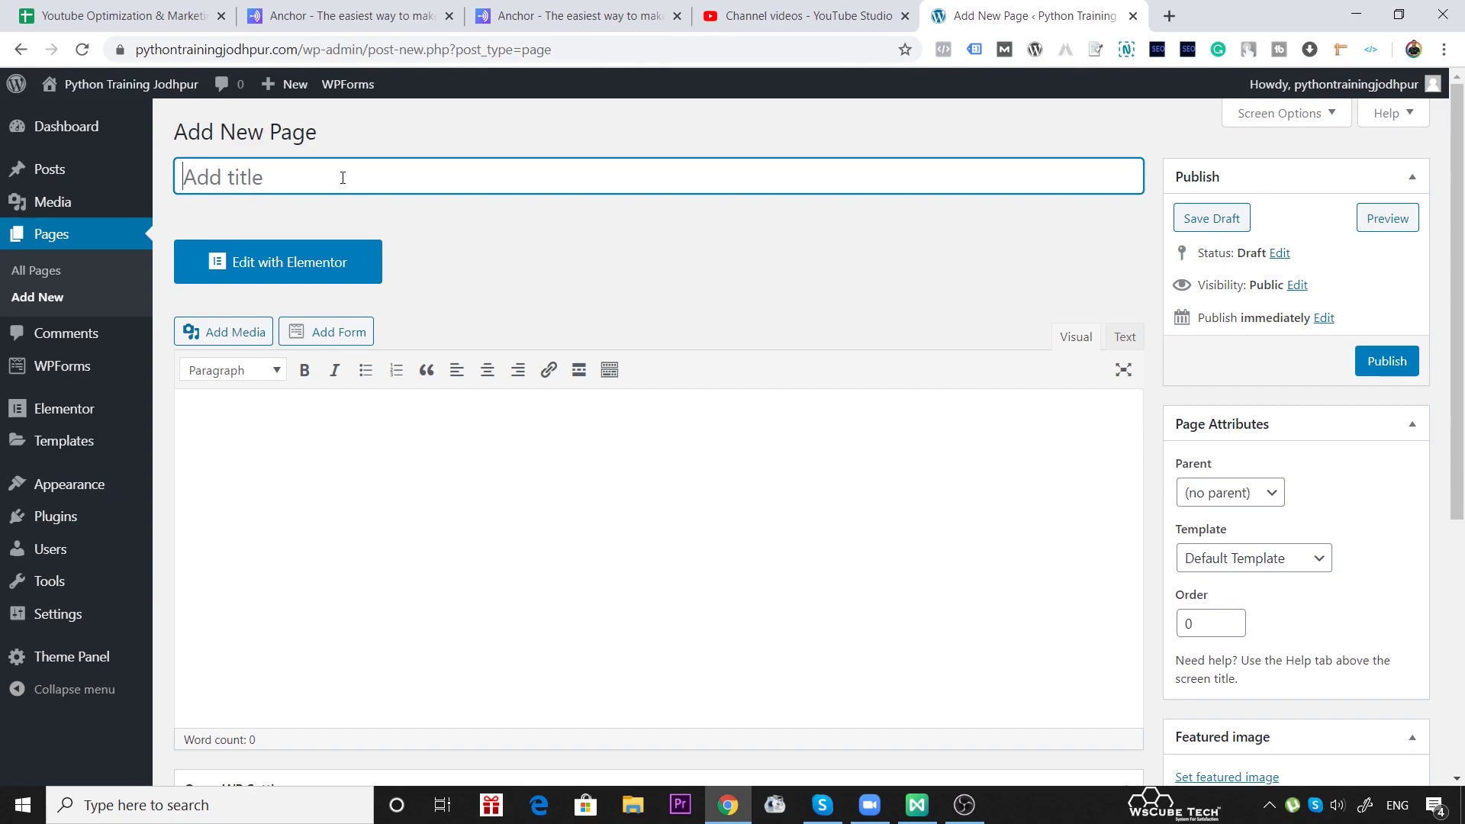
{"action": "type", "text": "Landing Page Practice"}
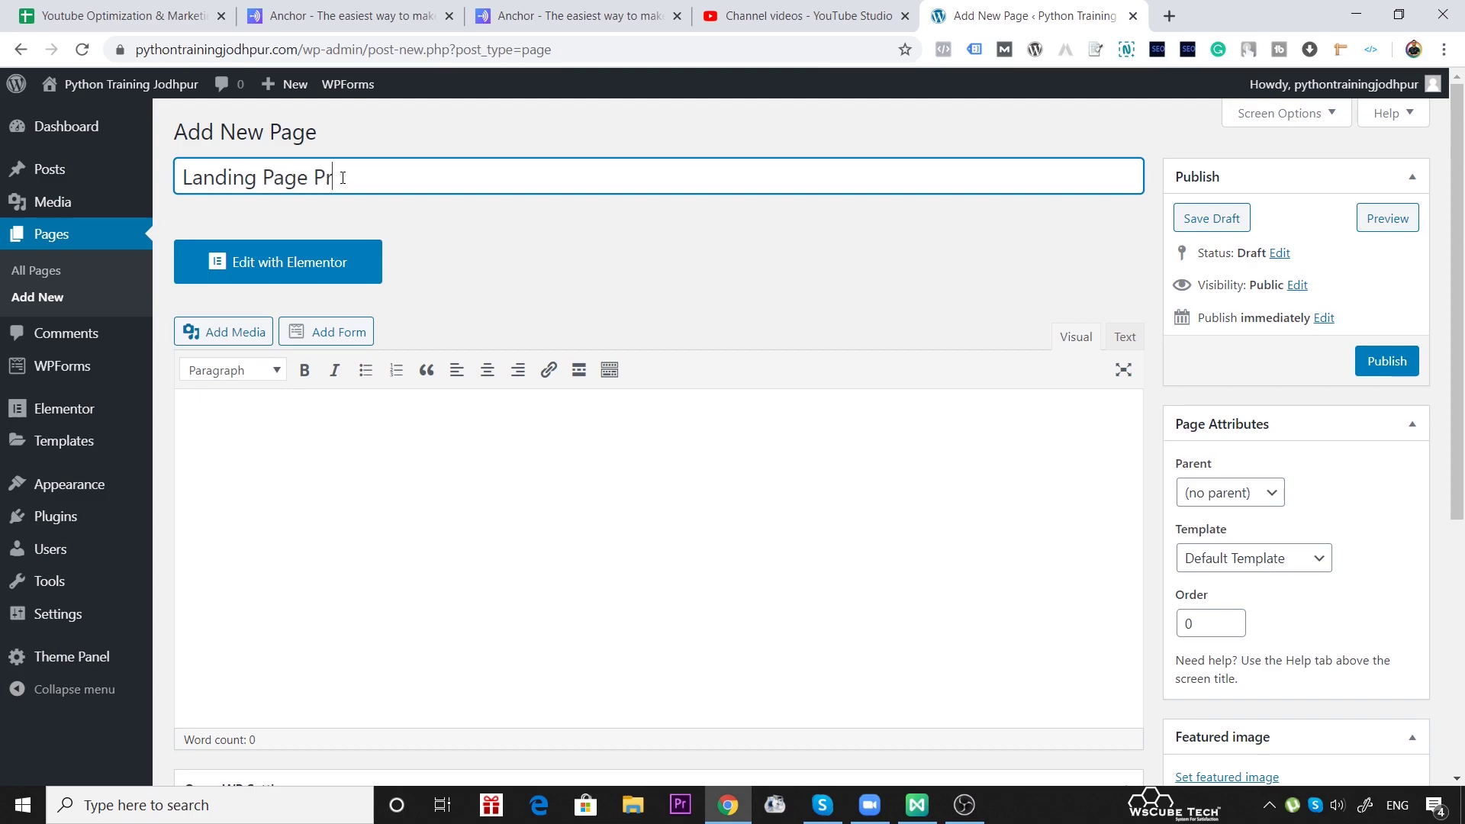
{"action": "left_click", "coordinate": [497, 228]}
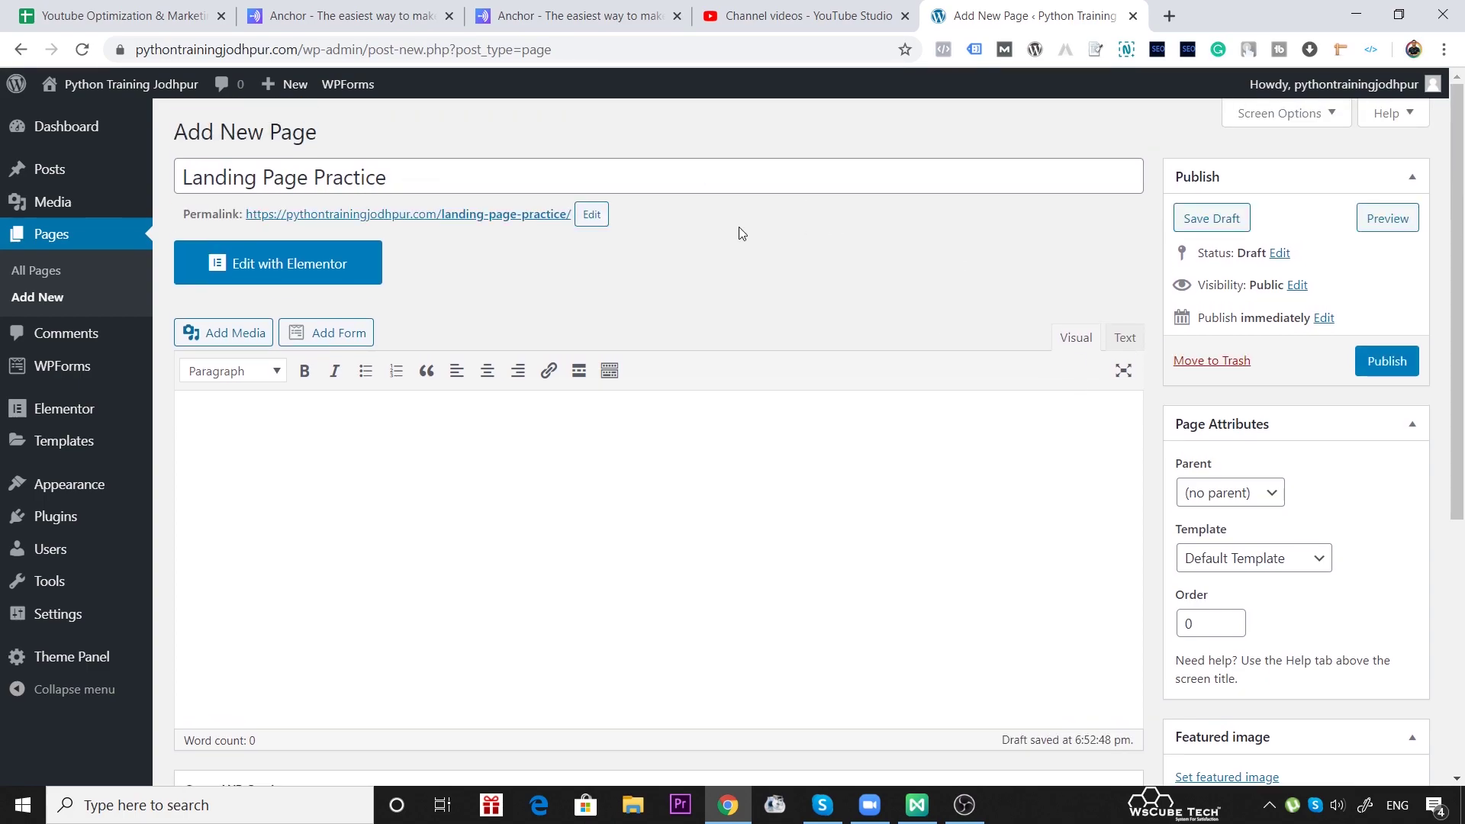
{"action": "left_click", "coordinate": [1382, 360]}
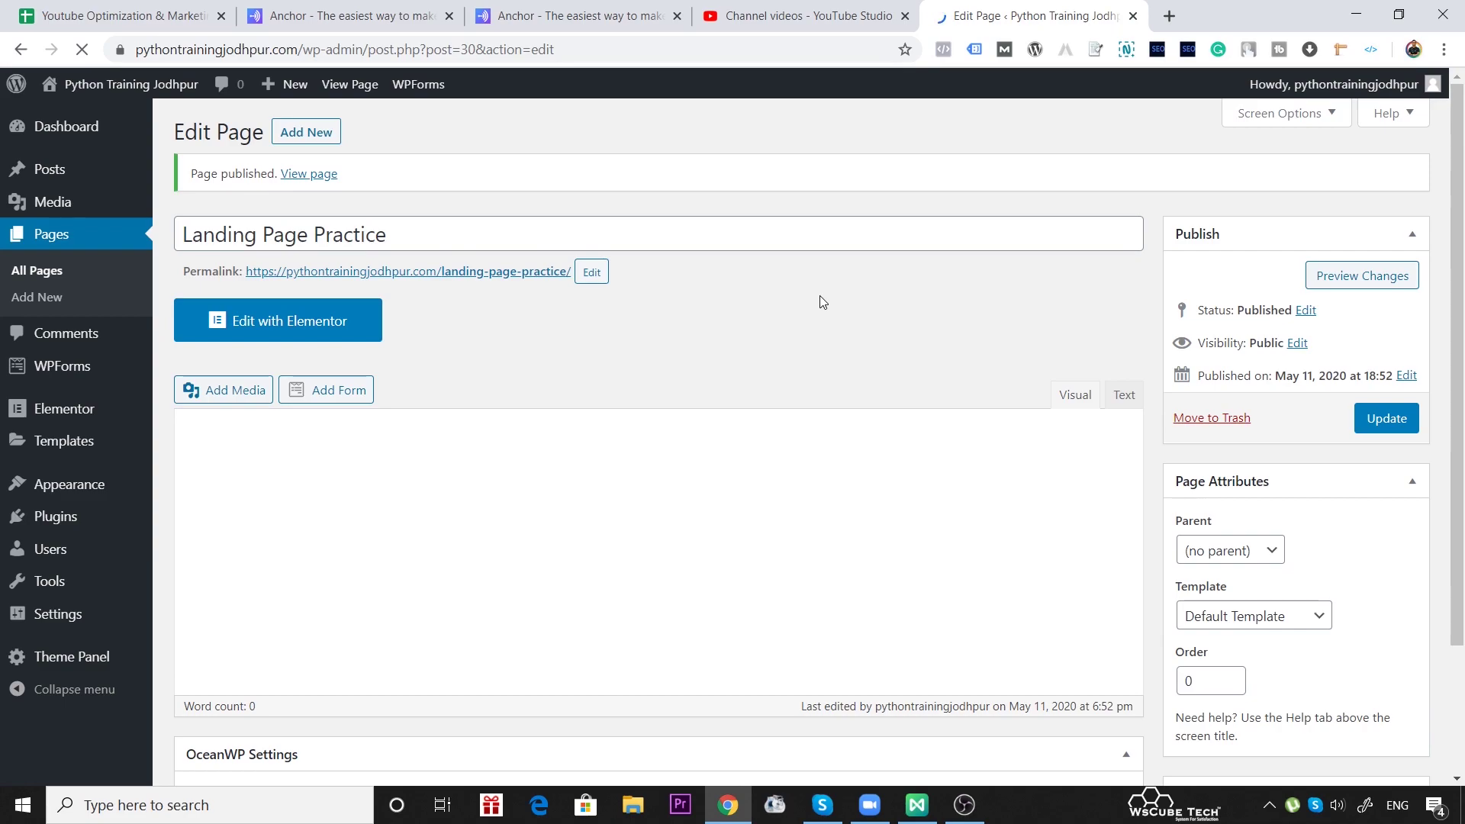
- View the published Landing Page Practice page and examine its breadcrumb, page title and site title
{"action": "left_click", "coordinate": [315, 175]}
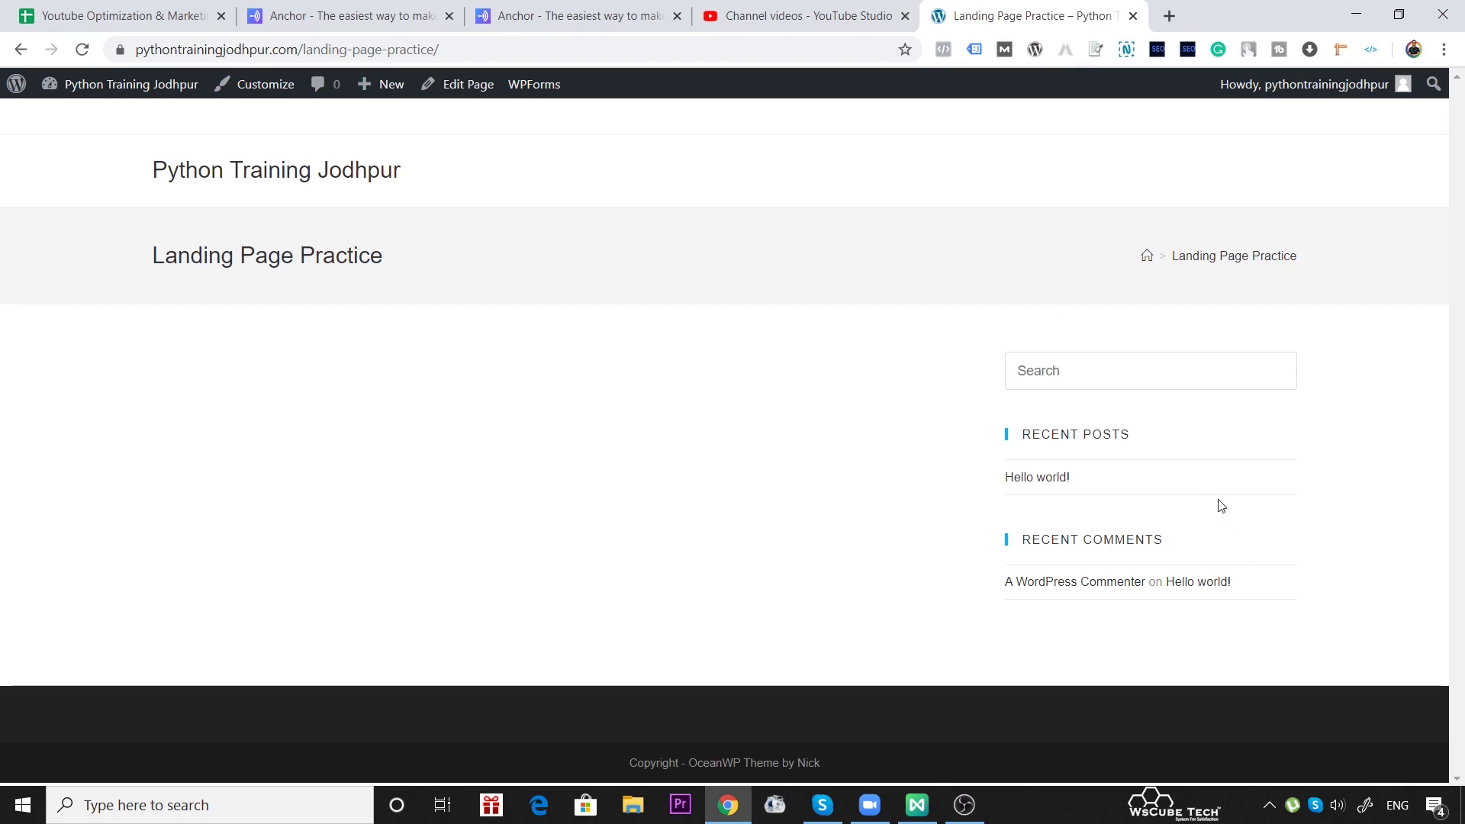
{"action": "left_click_drag", "start_coordinate": [1101, 239], "coordinate": [1248, 273]}
{"action": "left_click", "coordinate": [652, 430]}
{"action": "left_click_drag", "start_coordinate": [397, 267], "coordinate": [114, 238]}
{"action": "left_click", "coordinate": [423, 234]}
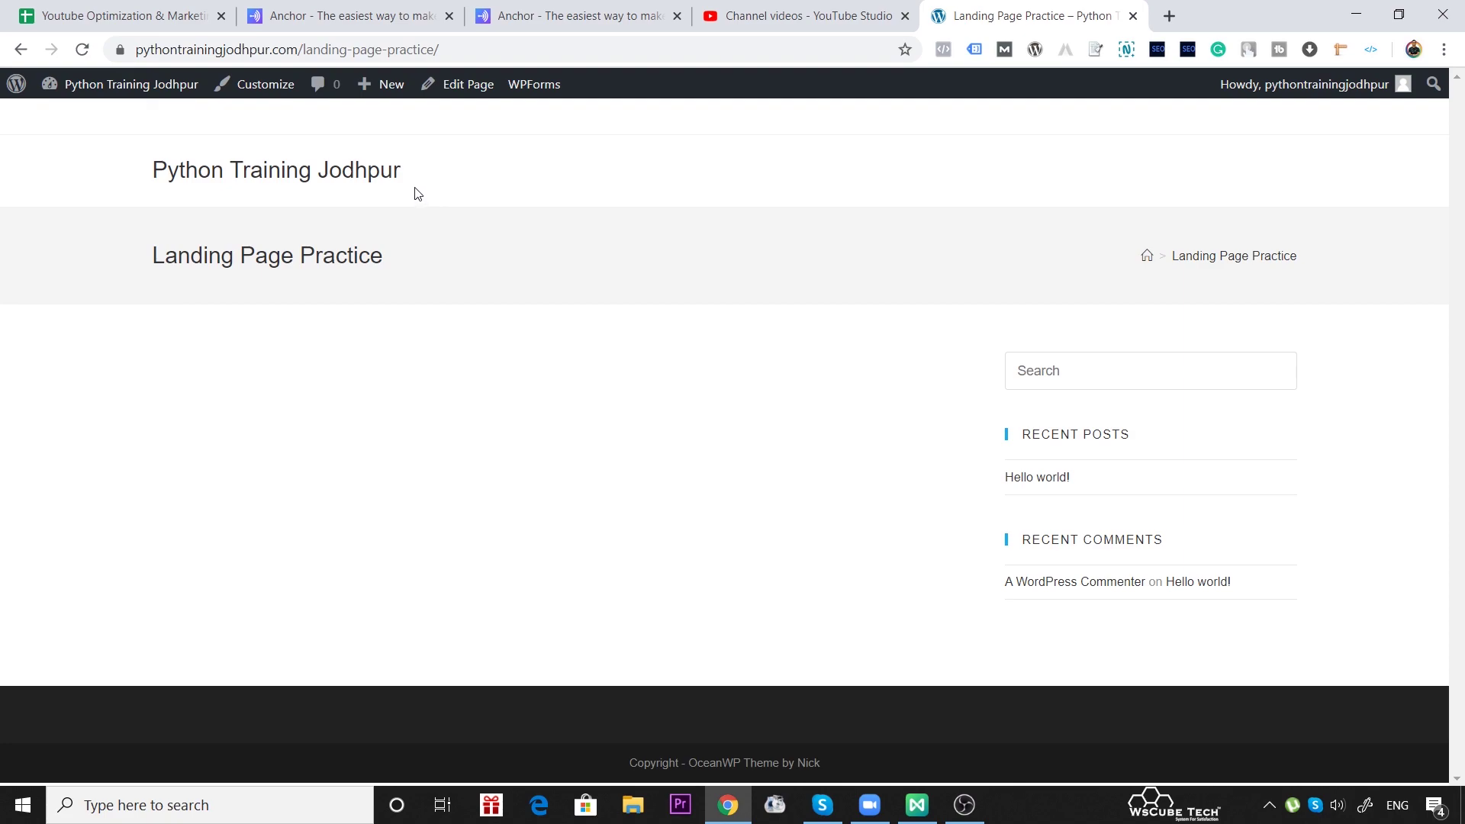
{"action": "left_click_drag", "start_coordinate": [417, 192], "coordinate": [114, 163]}
{"action": "left_click", "coordinate": [343, 210]}
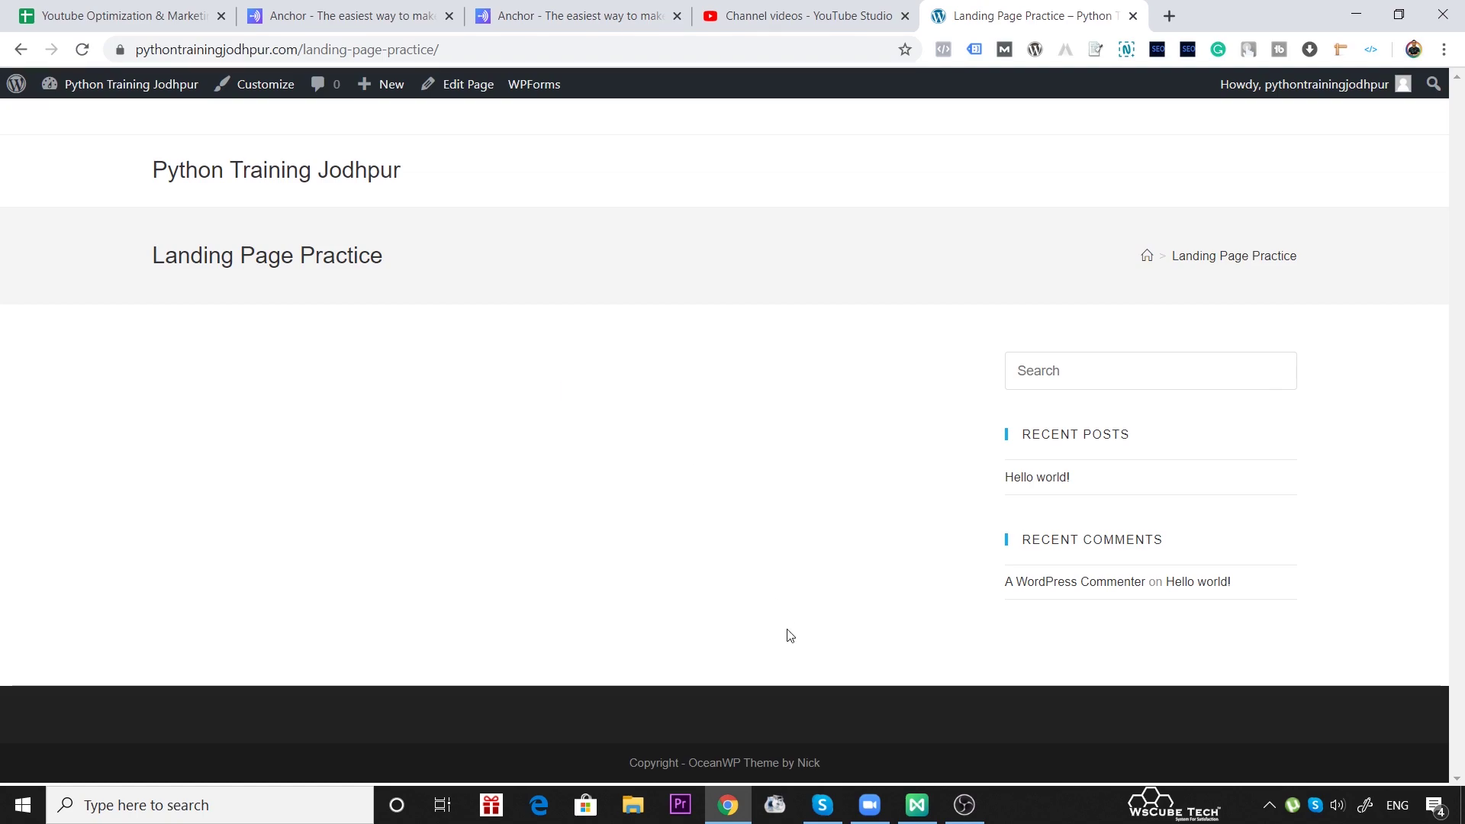
- Switch to Edraw MindMaster to review the landing page creation map's CMS, theme and plugin topics, and return to the page in Chrome
{"action": "left_click", "coordinate": [917, 805]}
{"action": "left_click_drag", "start_coordinate": [344, 171], "coordinate": [1102, 592]}
{"action": "left_click", "coordinate": [592, 379]}
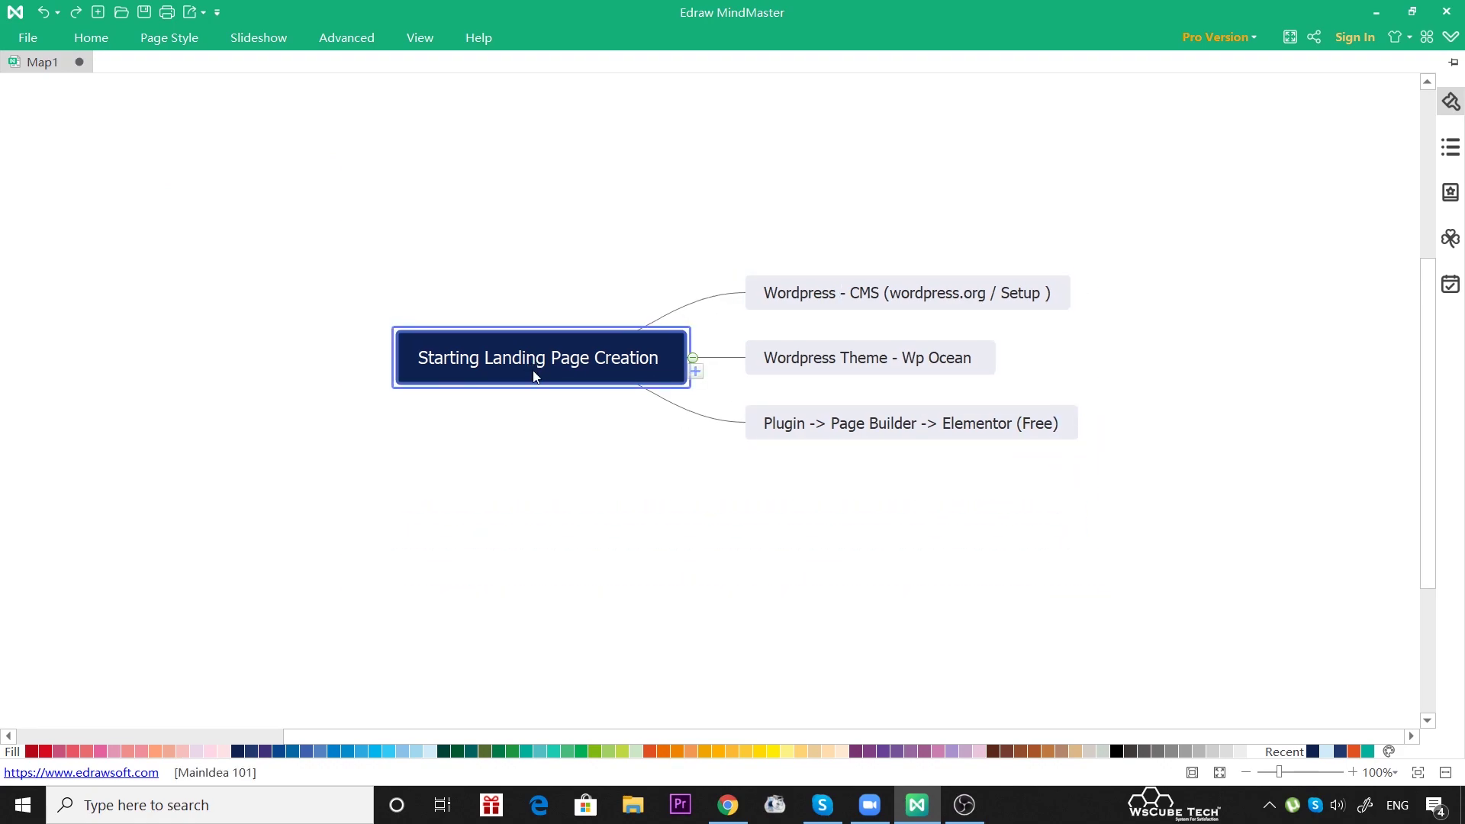
{"action": "left_click", "coordinate": [820, 298]}
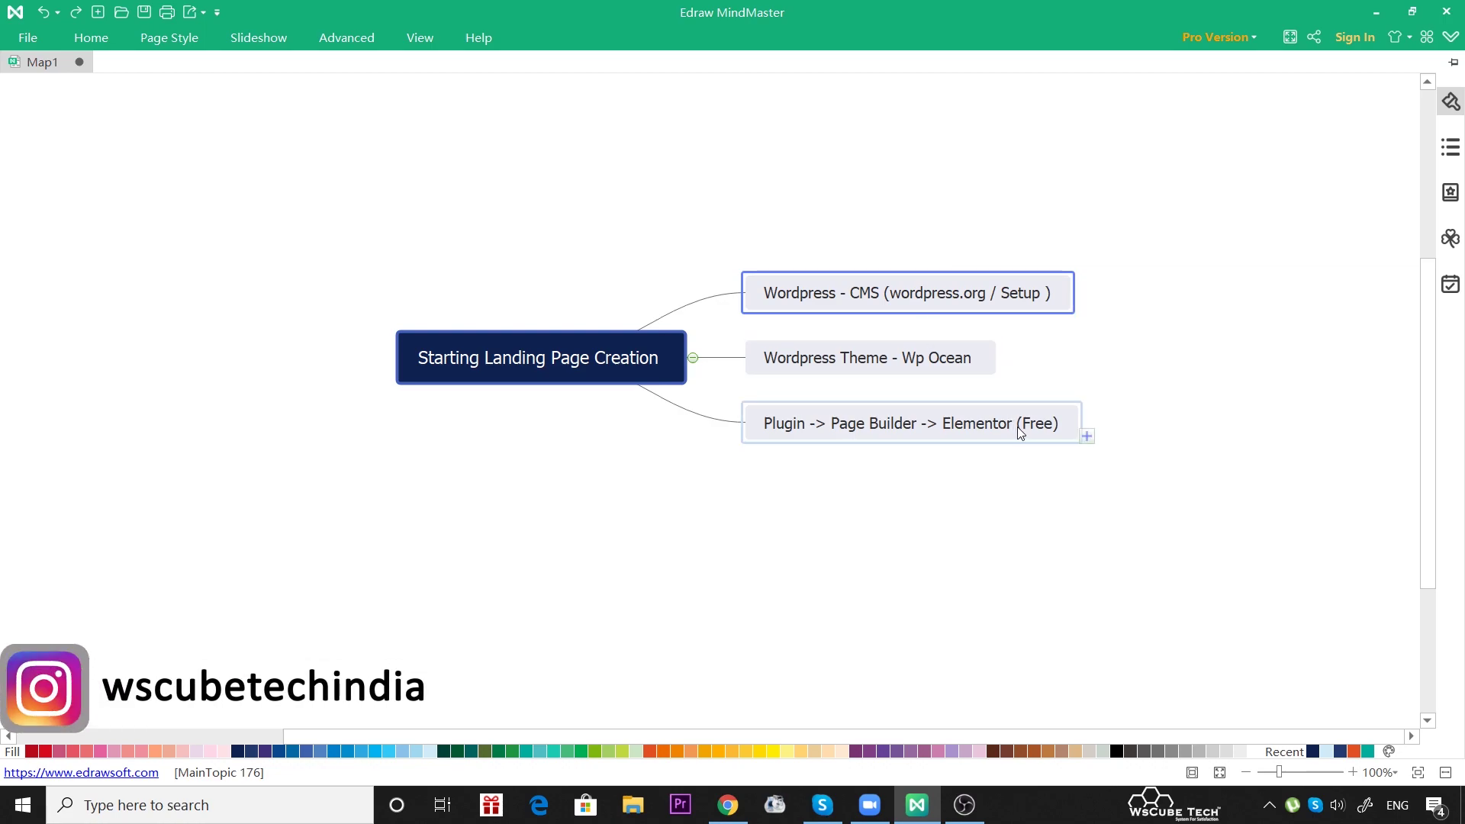
{"action": "left_click", "coordinate": [732, 814]}
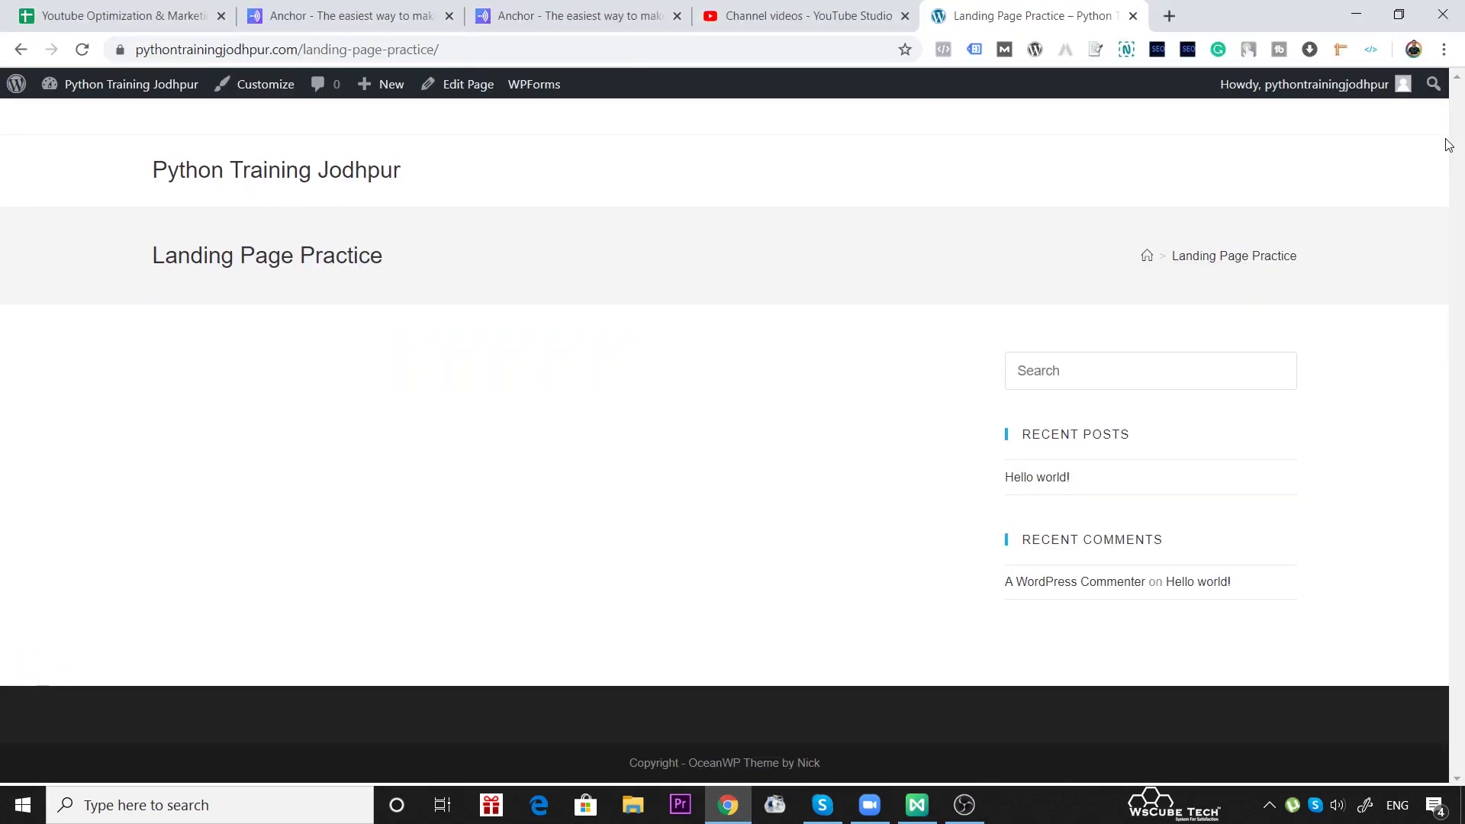